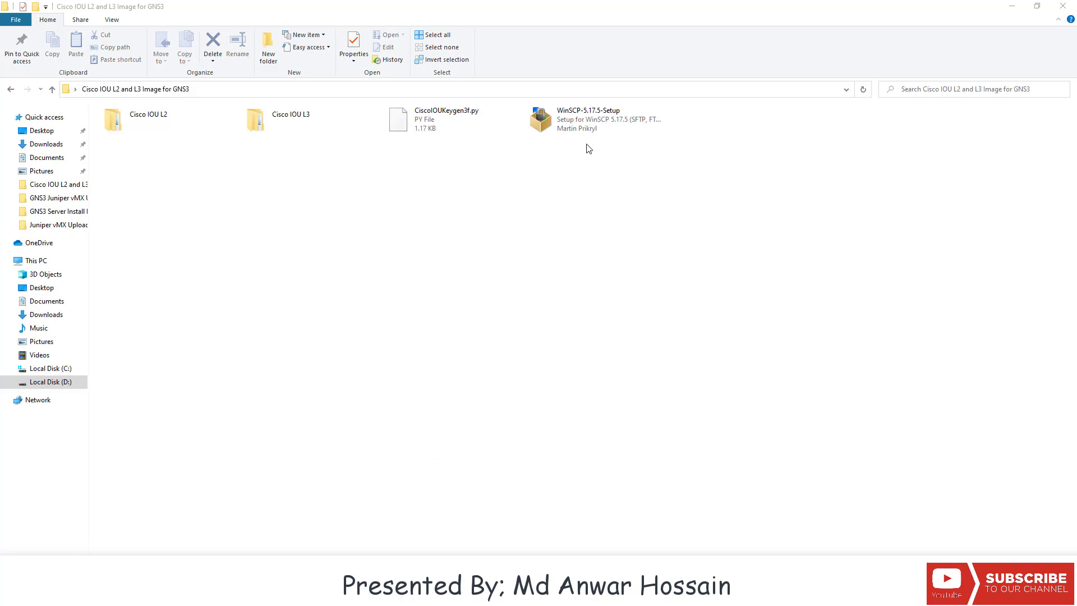
Step: Install WinSCP 5.17.5 for all users with the Commander interface, then close the finished installer
{"action": "left_click", "coordinate": [596, 130]}
{"action": "double_click", "coordinate": [596, 130]}
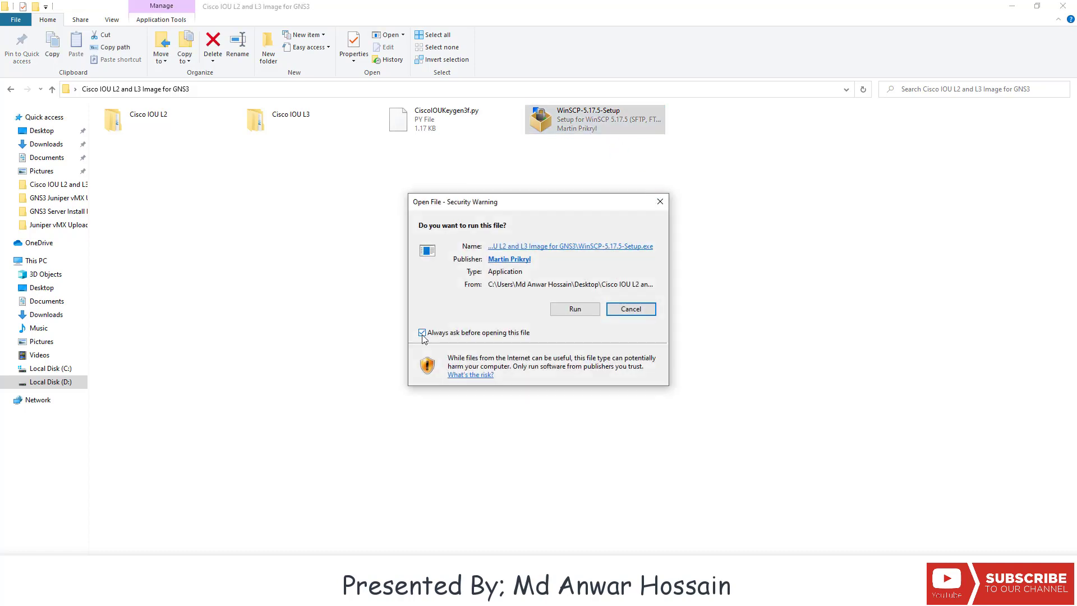
{"action": "left_click", "coordinate": [587, 312]}
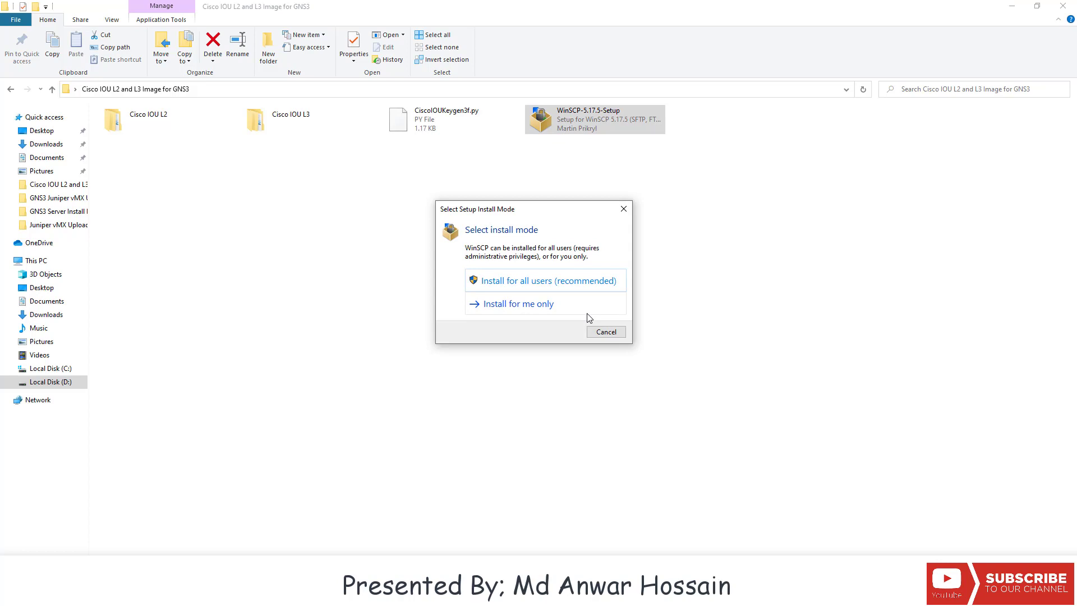
{"action": "left_click", "coordinate": [583, 282]}
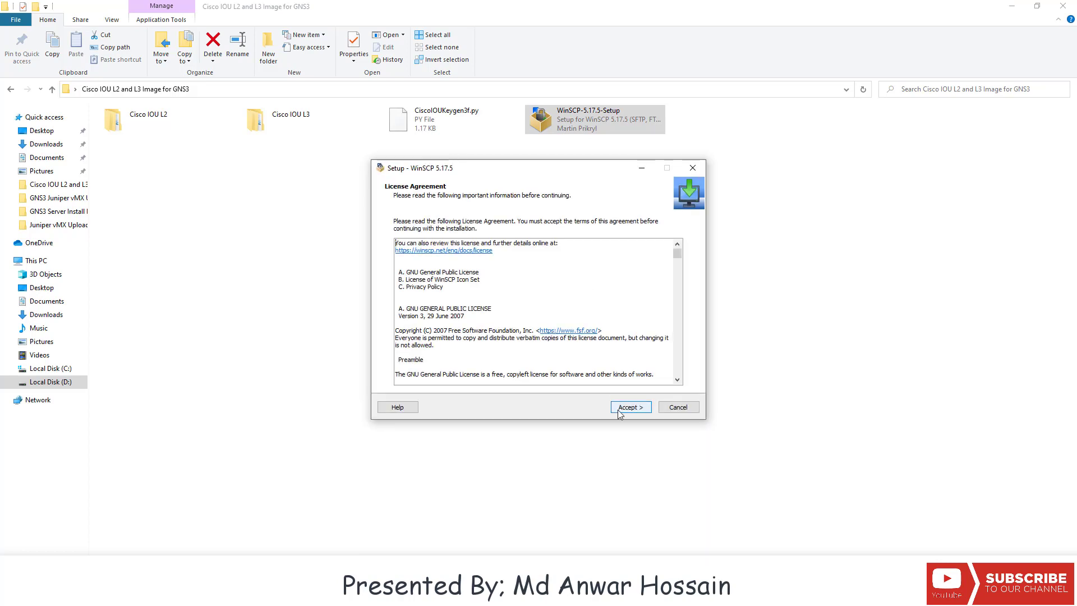
{"action": "left_click", "coordinate": [629, 408]}
{"action": "left_click", "coordinate": [630, 408]}
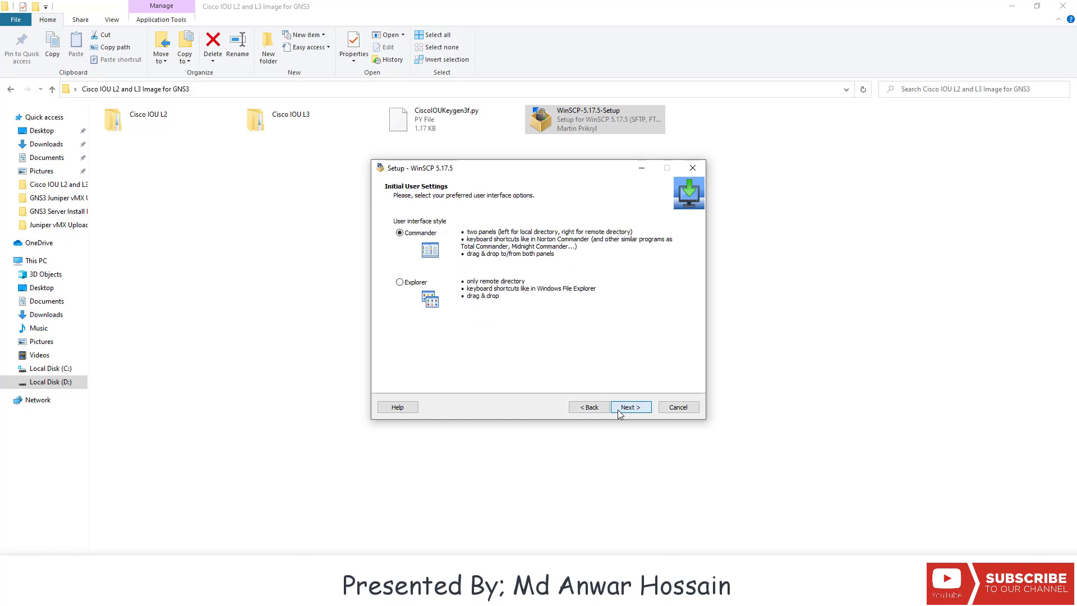
{"action": "left_click", "coordinate": [619, 413]}
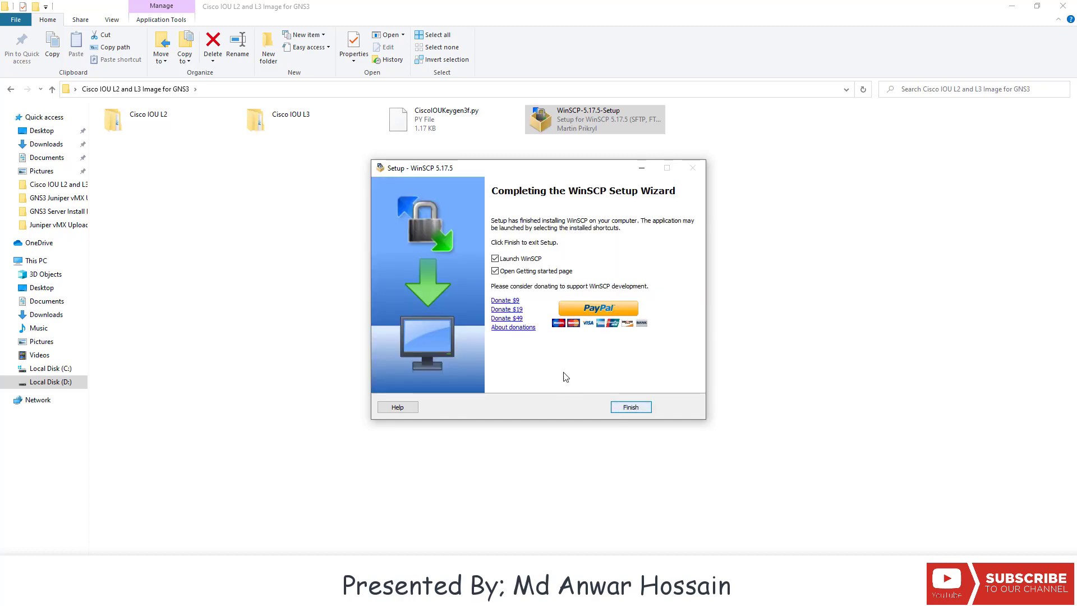
{"action": "left_click", "coordinate": [639, 412]}
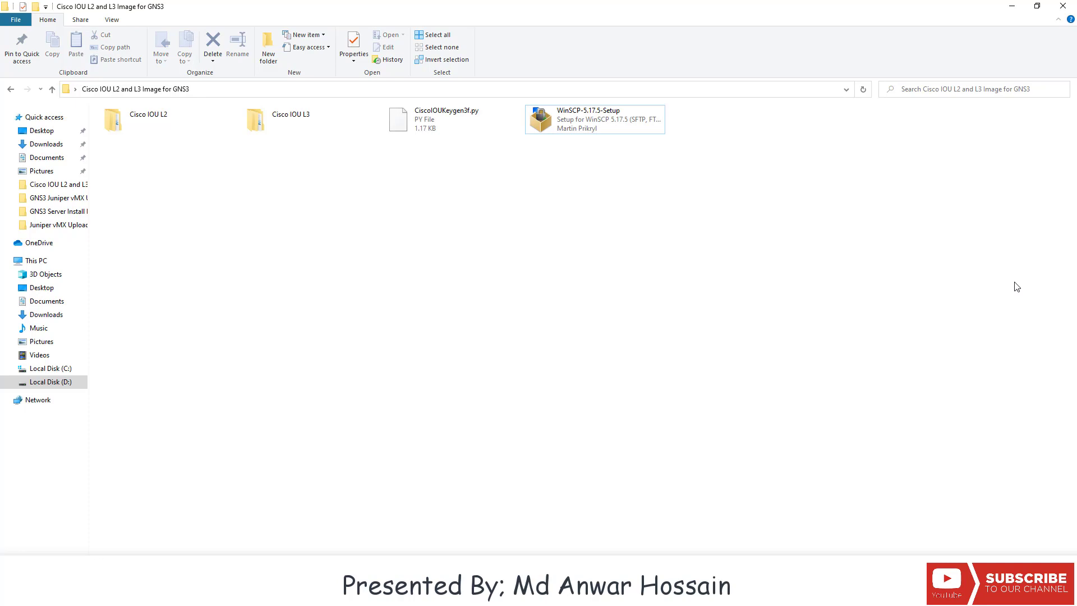
Step: Launch GNS3 from the desktop and wait for the GNS3 VM's 2.2.8 server to connect
{"action": "left_click", "coordinate": [1012, 7]}
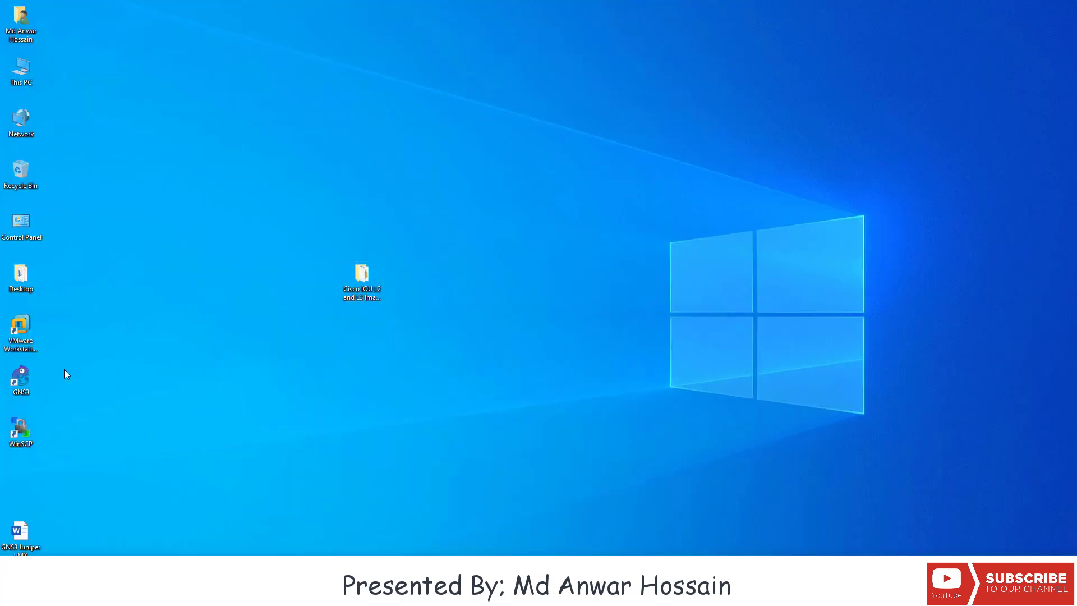
{"action": "double_click", "coordinate": [20, 379]}
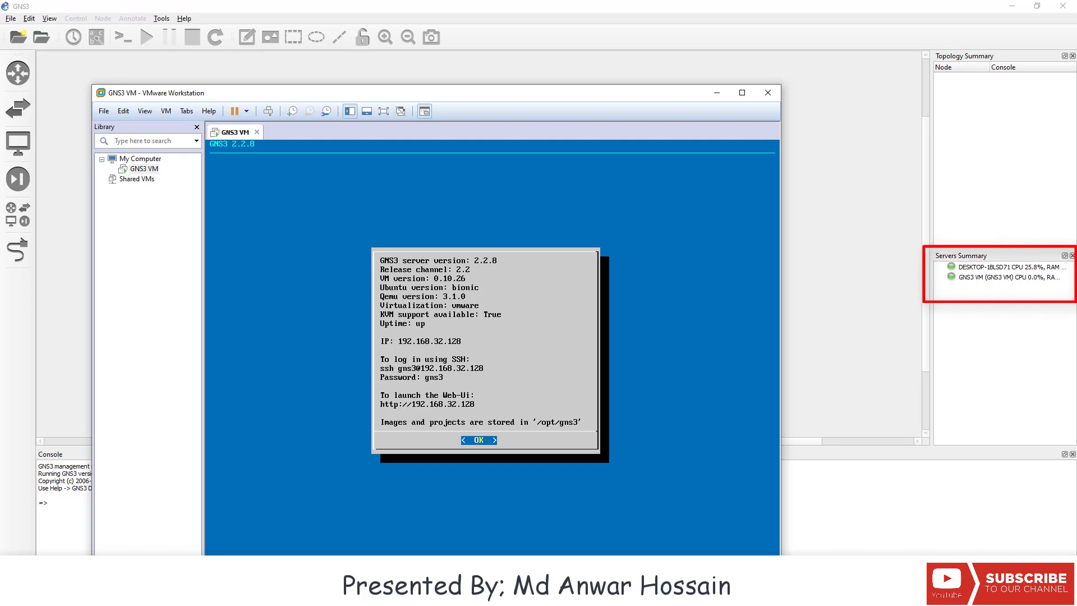
{"action": "mouse_move", "coordinate": [317, 593]}
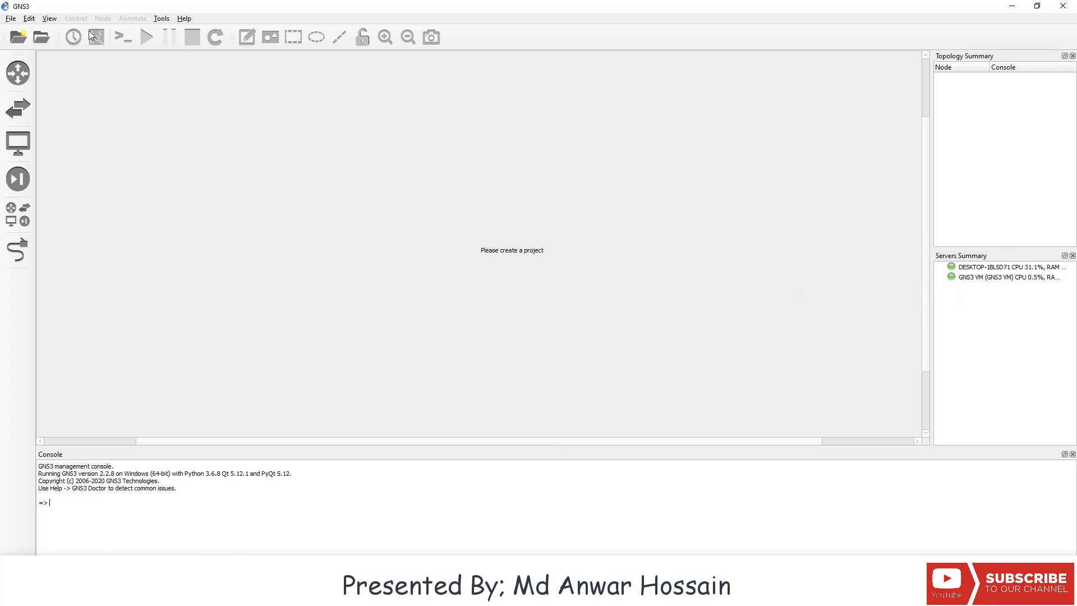
Step: In Preferences, start a new IOU device template set to run on the GNS3 VM
{"action": "left_click", "coordinate": [29, 18]}
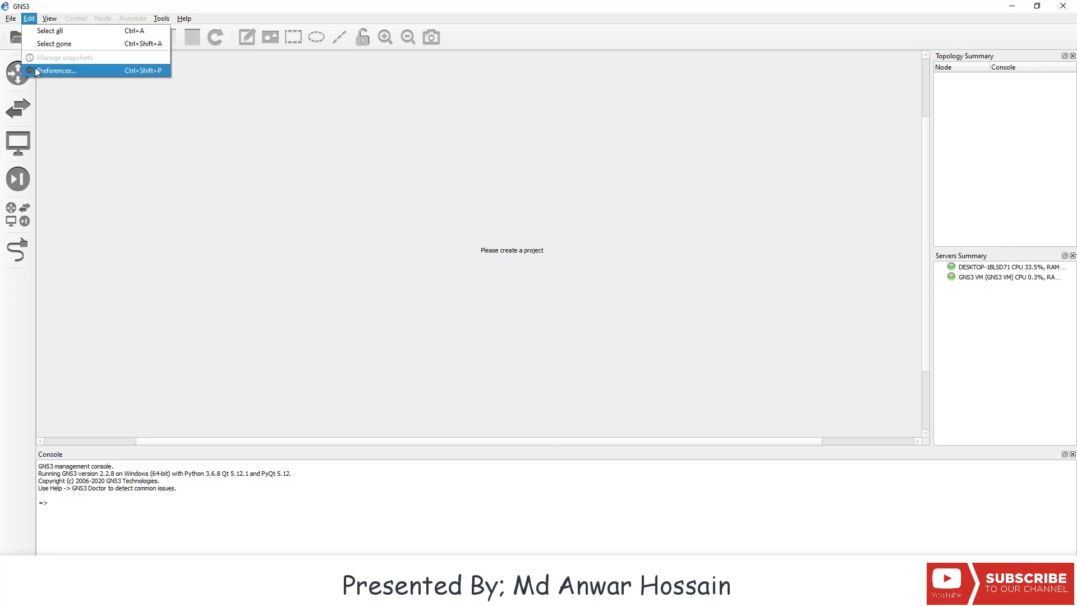
{"action": "left_click", "coordinate": [36, 74]}
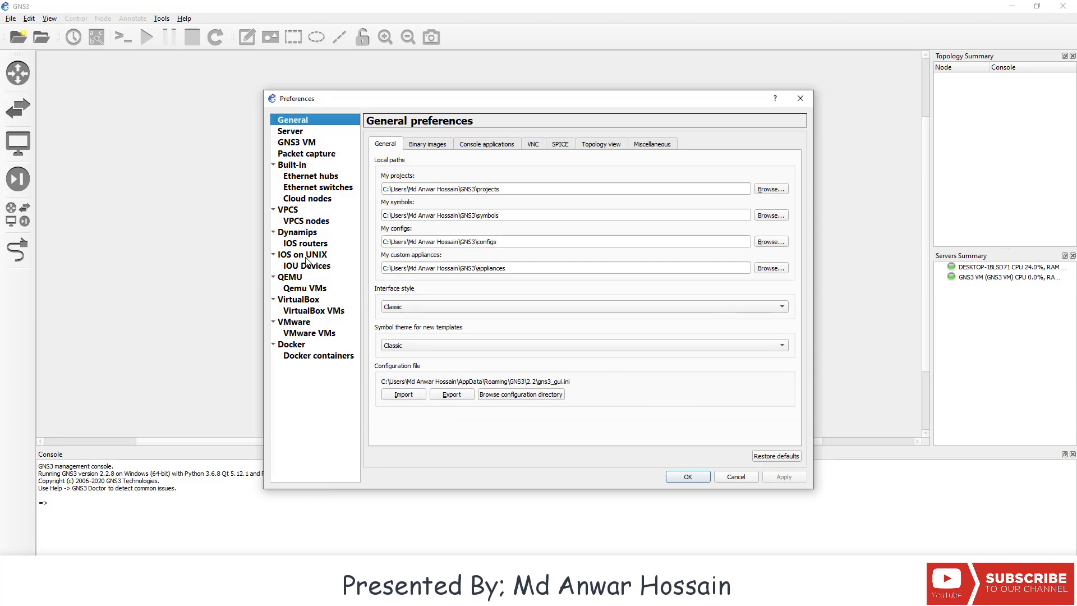
{"action": "left_click", "coordinate": [307, 267]}
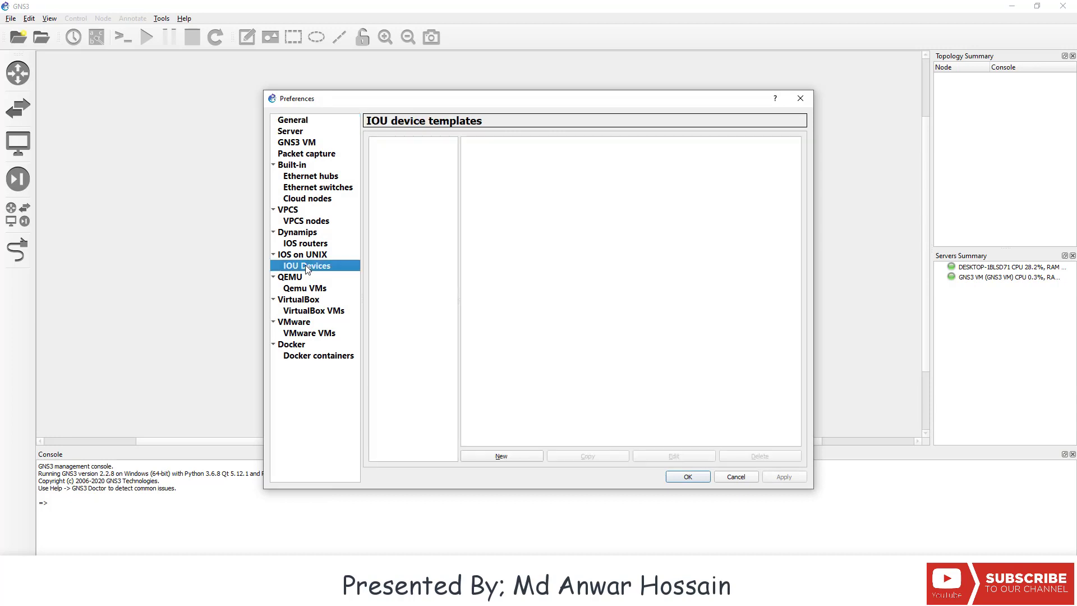
{"action": "left_click", "coordinate": [501, 457]}
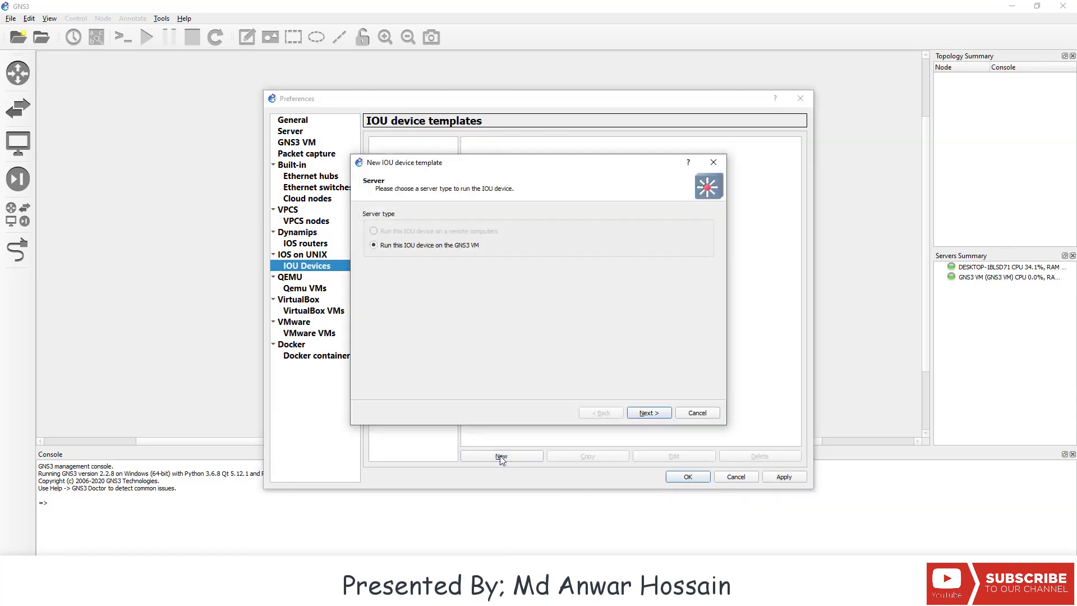
{"action": "left_click", "coordinate": [659, 416]}
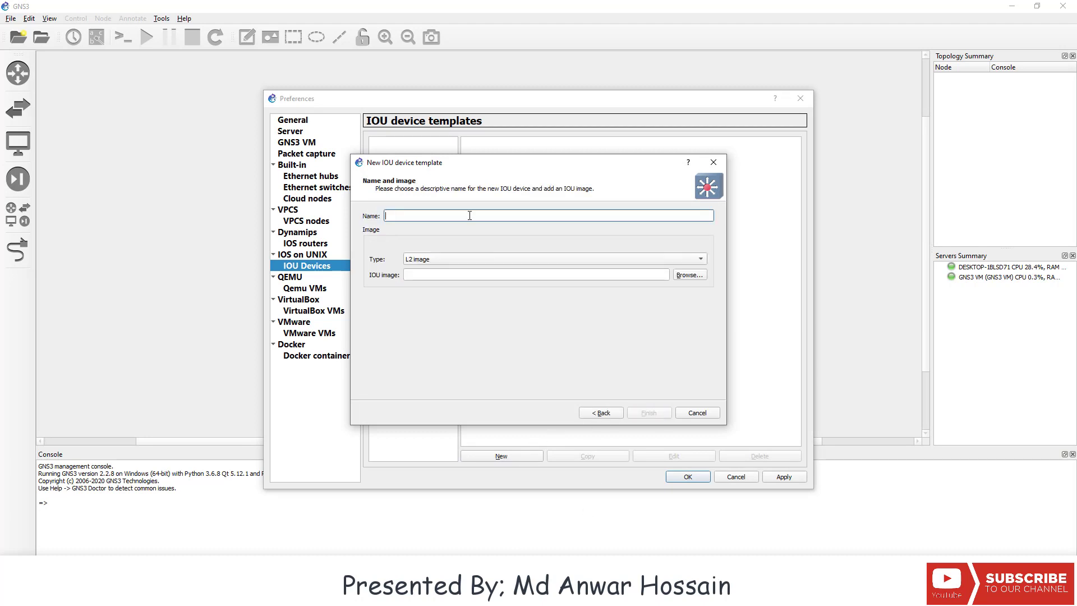
Step: Name it 'Cisco L2 Switch' with L2 image i86bi-linux-l2-adventerprisek9-15.2d.bin and finish
{"action": "type", "text": "Cisco L2 Switch"}
{"action": "left_click", "coordinate": [526, 259]}
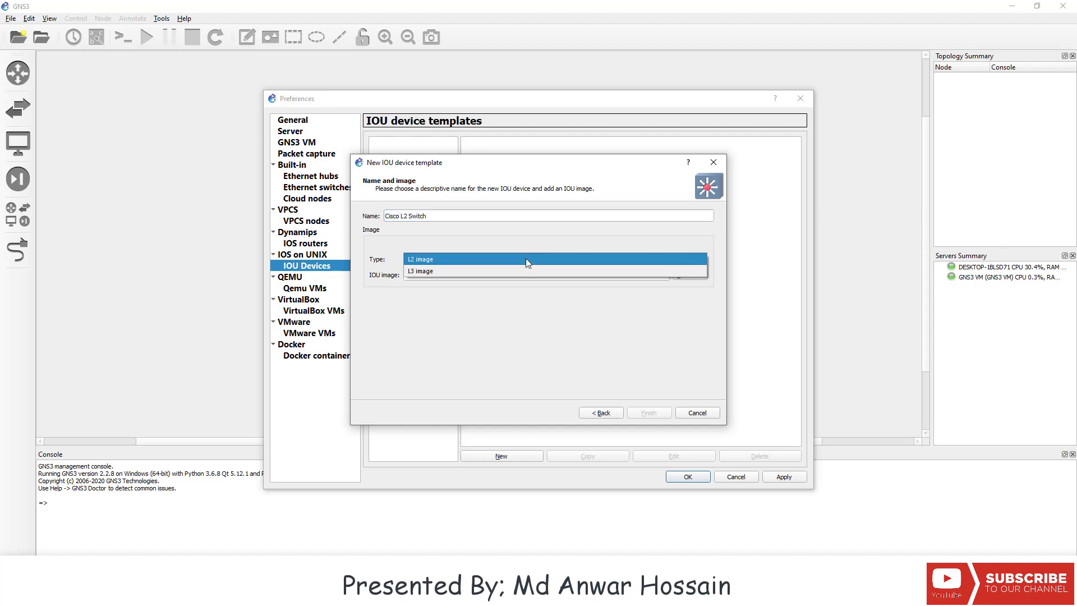
{"action": "left_click", "coordinate": [527, 260]}
{"action": "left_click", "coordinate": [704, 277]}
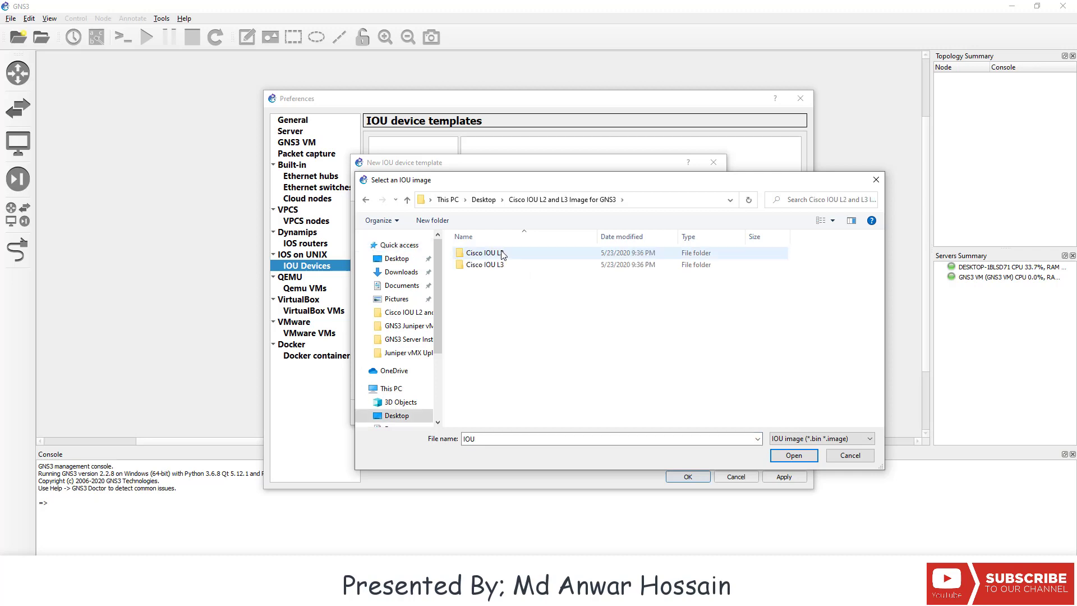
{"action": "double_click", "coordinate": [477, 252]}
{"action": "double_click", "coordinate": [501, 255]}
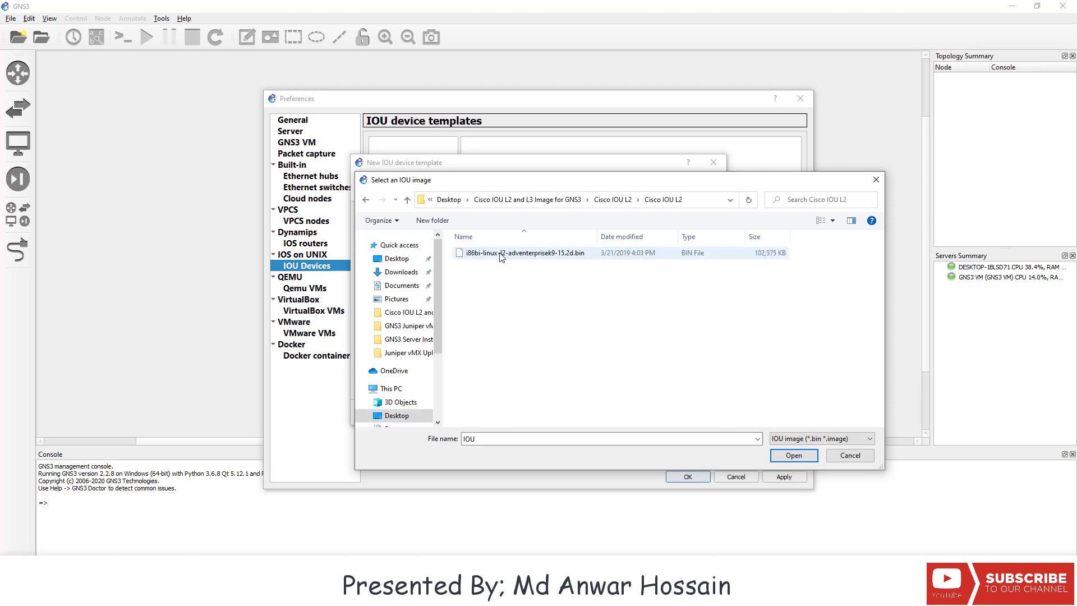
{"action": "double_click", "coordinate": [501, 253]}
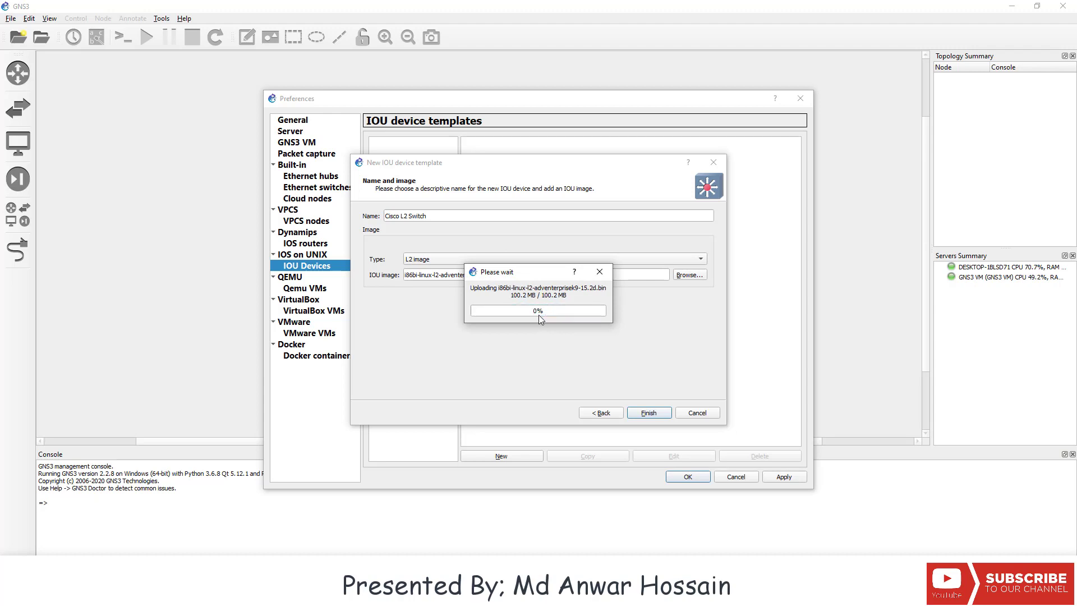
{"action": "left_click", "coordinate": [649, 413]}
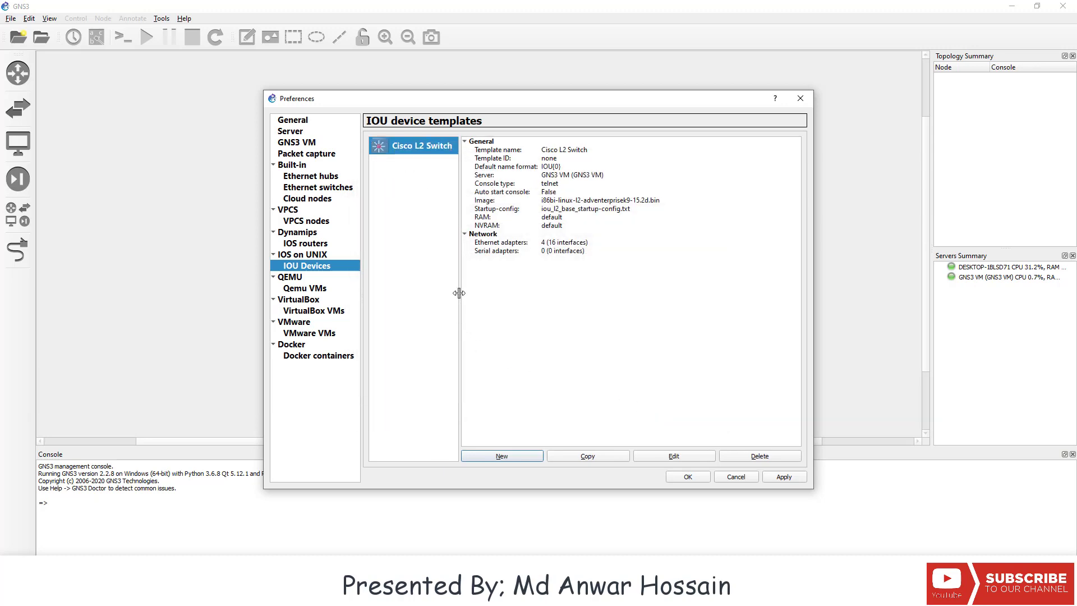
Step: Create a second GNS3 VM IOU template named Cisco L3 Switch using a new L3 image
{"action": "left_click", "coordinate": [509, 457]}
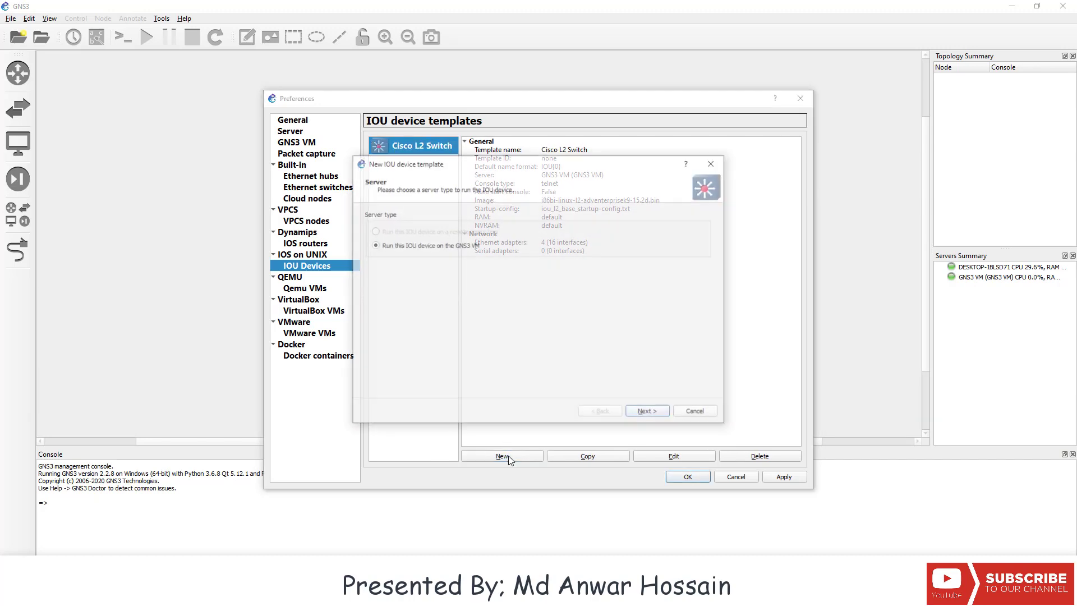
{"action": "left_click", "coordinate": [646, 412]}
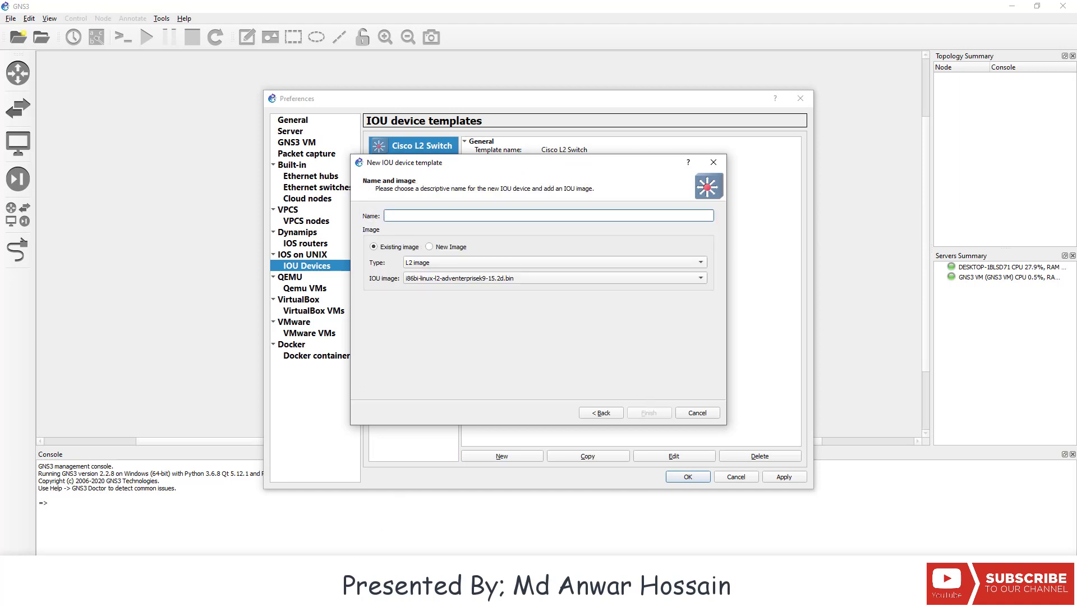
{"action": "type", "text": "Cisco L3 Switch"}
{"action": "left_click", "coordinate": [442, 247]}
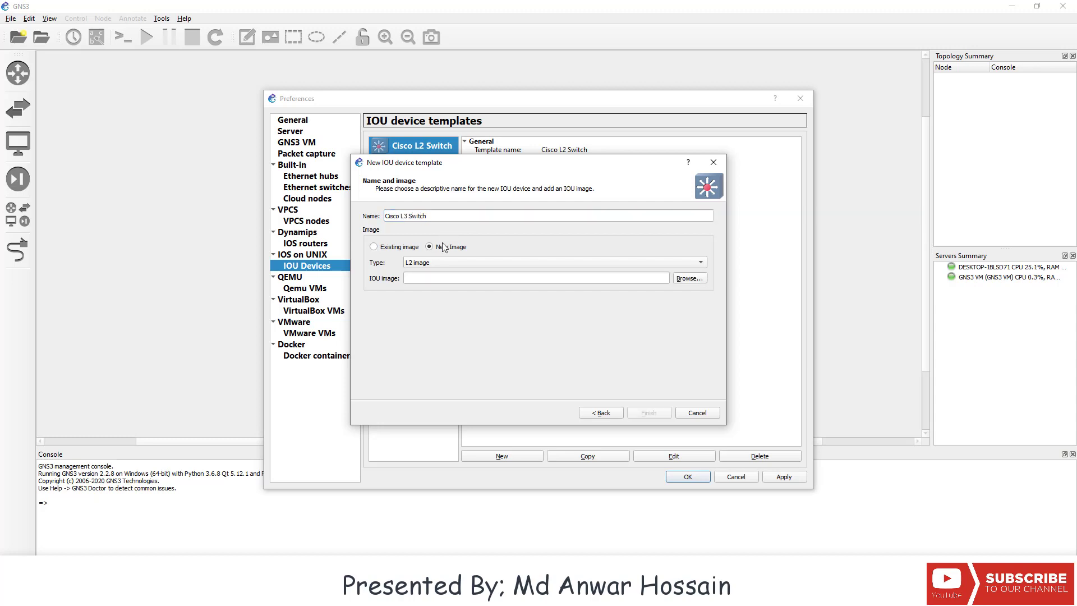
{"action": "left_click", "coordinate": [443, 263]}
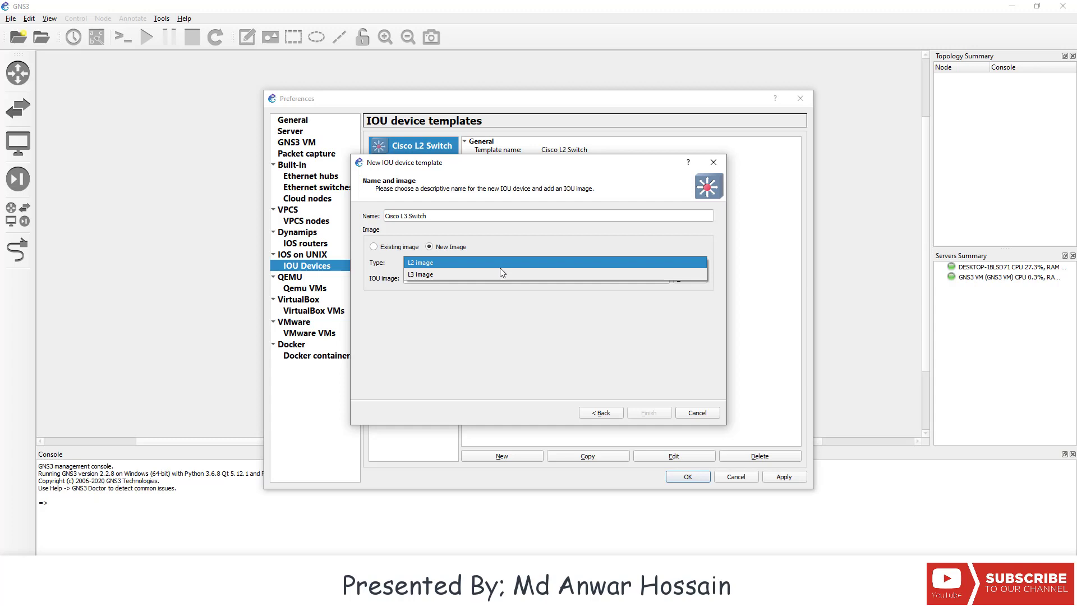
{"action": "left_click", "coordinate": [445, 275]}
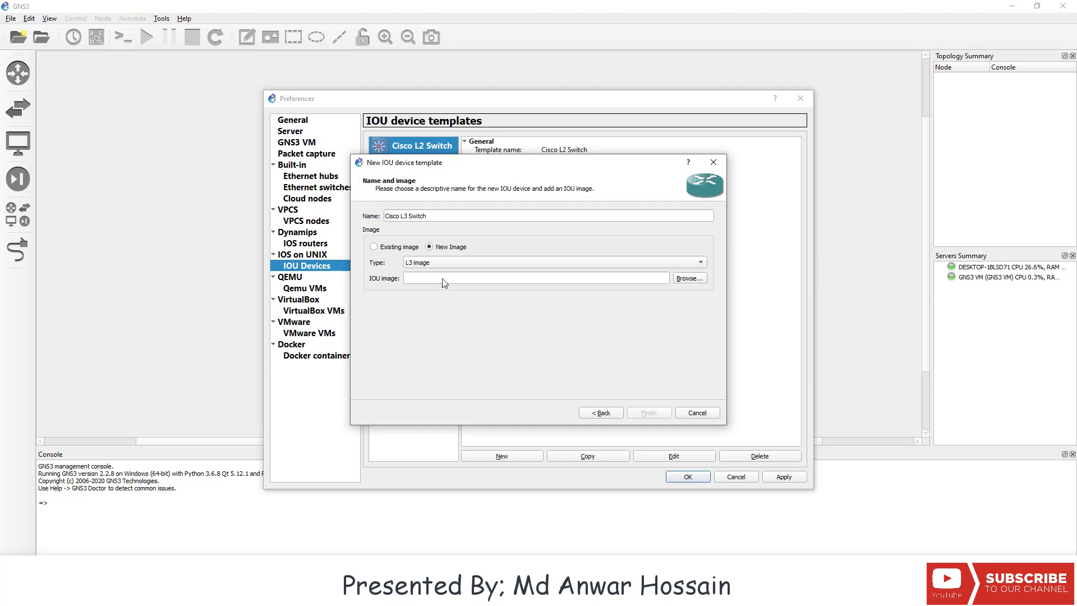
Step: Select i86bi_linux-adventerprisek9-ms.155-2.T.bin from the Cisco IOU L3 folder and finish the template
{"action": "left_click", "coordinate": [689, 279]}
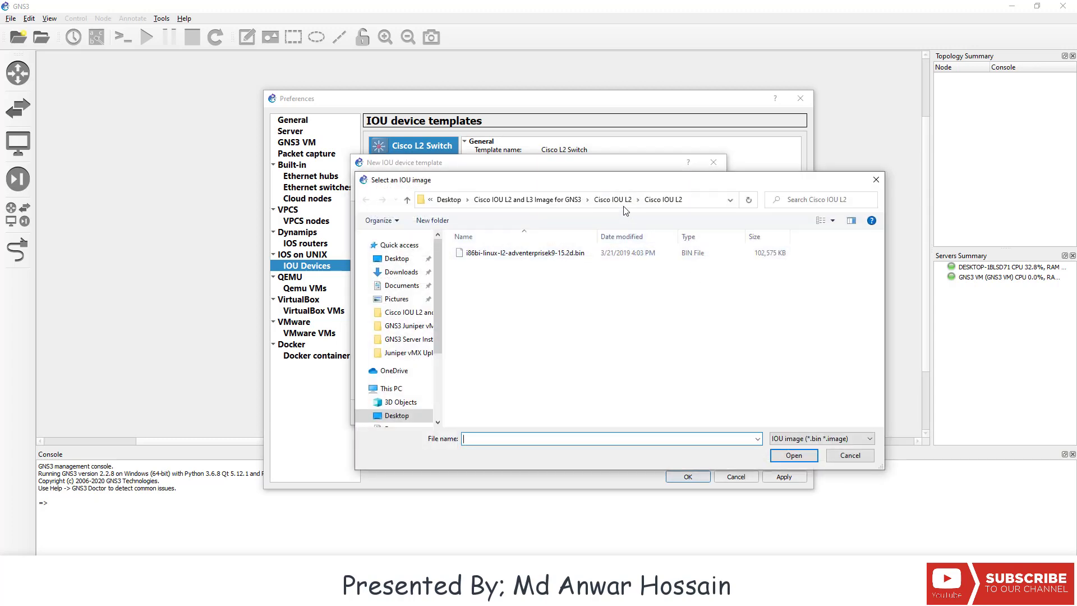
{"action": "left_click", "coordinate": [612, 200]}
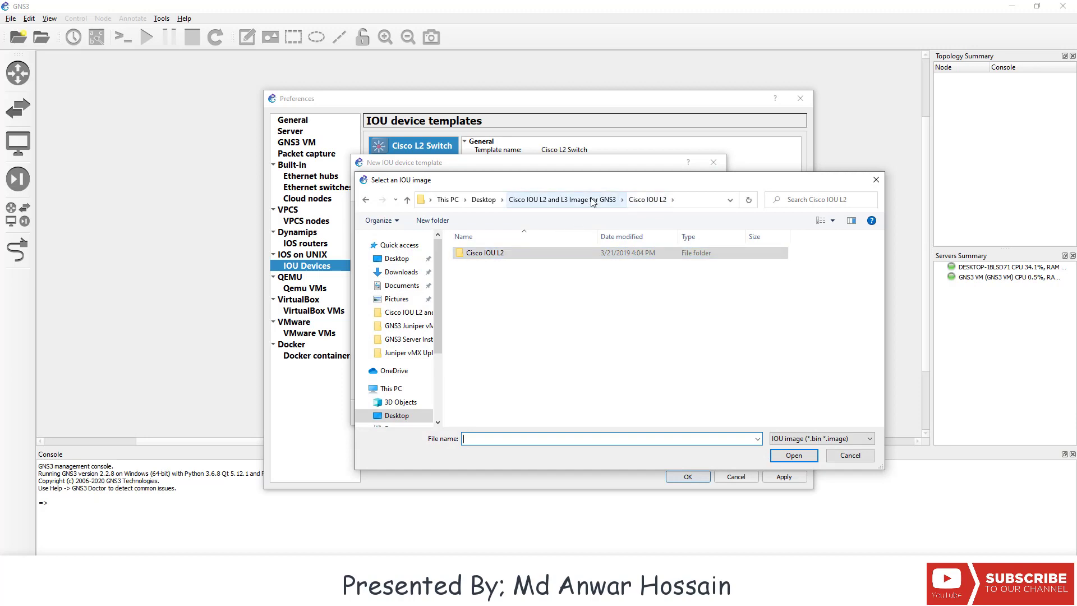
{"action": "left_click", "coordinate": [562, 200]}
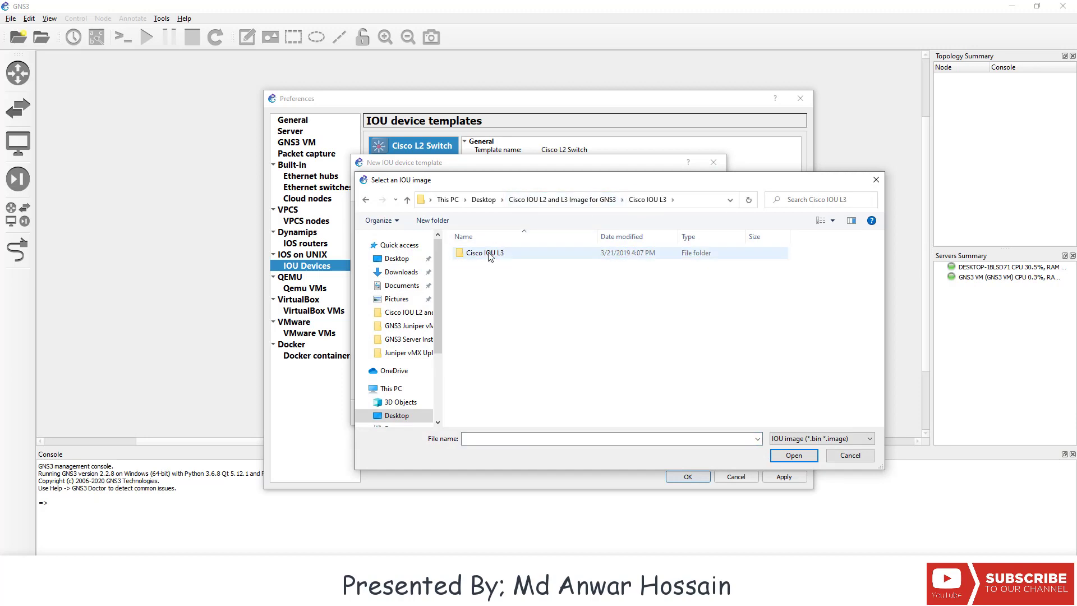
{"action": "double_click", "coordinate": [488, 253]}
{"action": "double_click", "coordinate": [490, 253]}
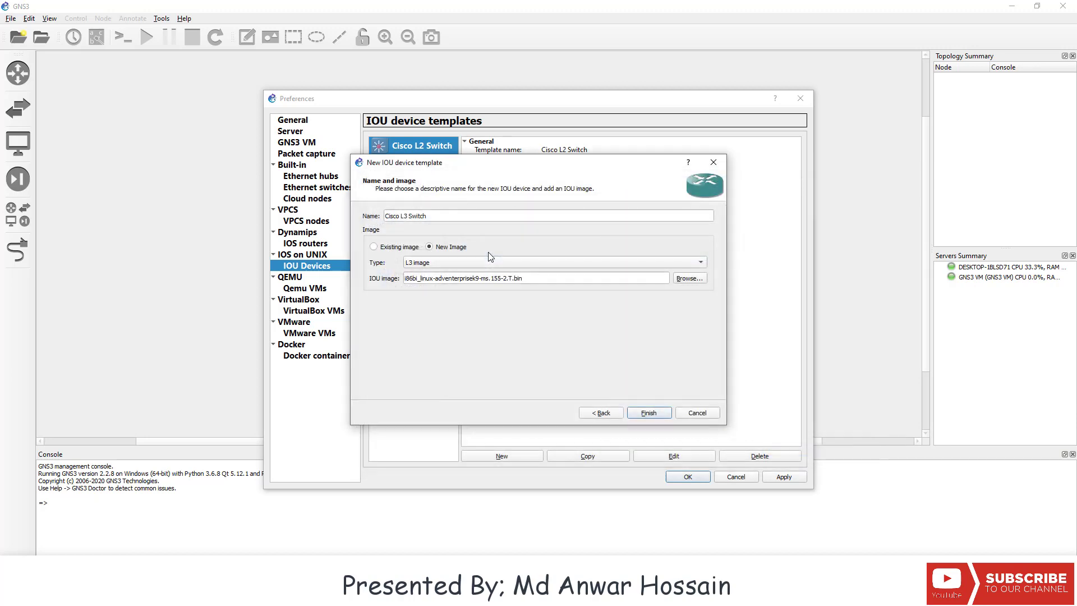
{"action": "left_click", "coordinate": [638, 413]}
{"action": "left_click", "coordinate": [646, 414]}
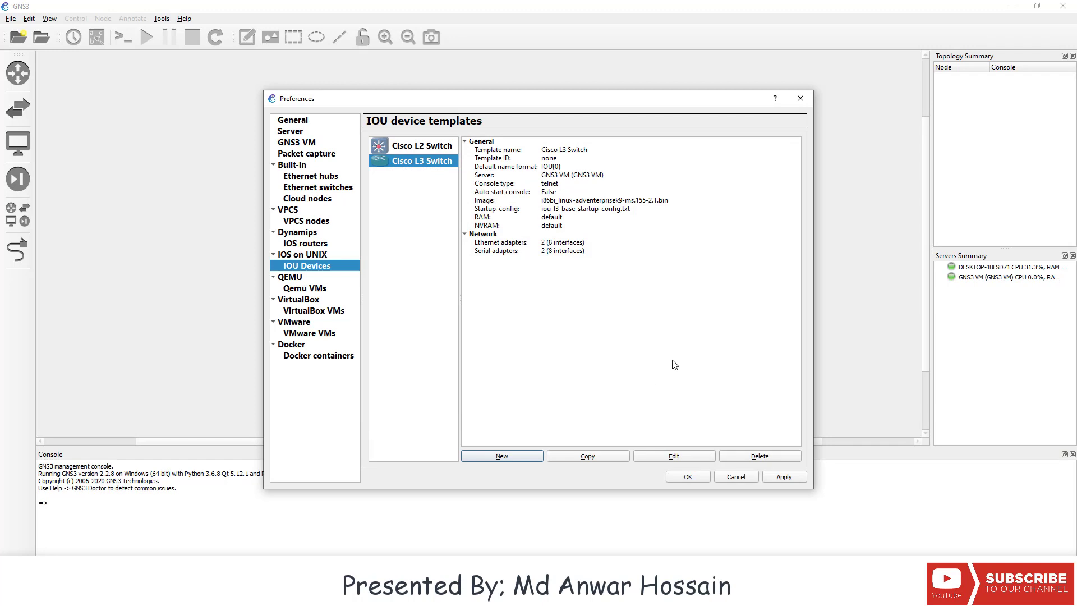
Step: Apply the new template settings and close Preferences with OK
{"action": "left_click", "coordinate": [783, 480]}
{"action": "left_click", "coordinate": [706, 482]}
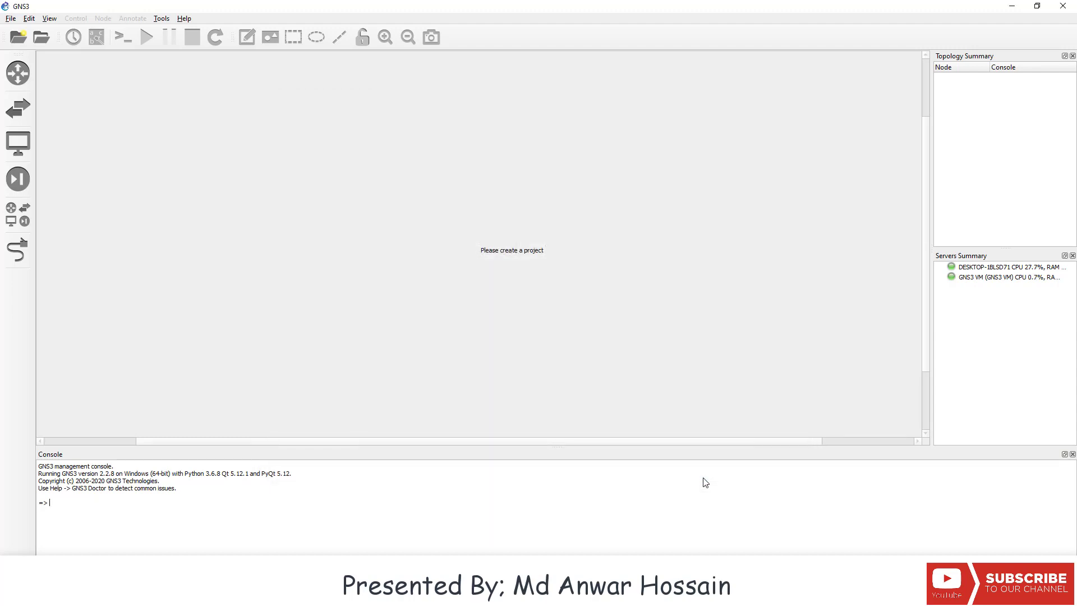
{"action": "left_click", "coordinate": [14, 20]}
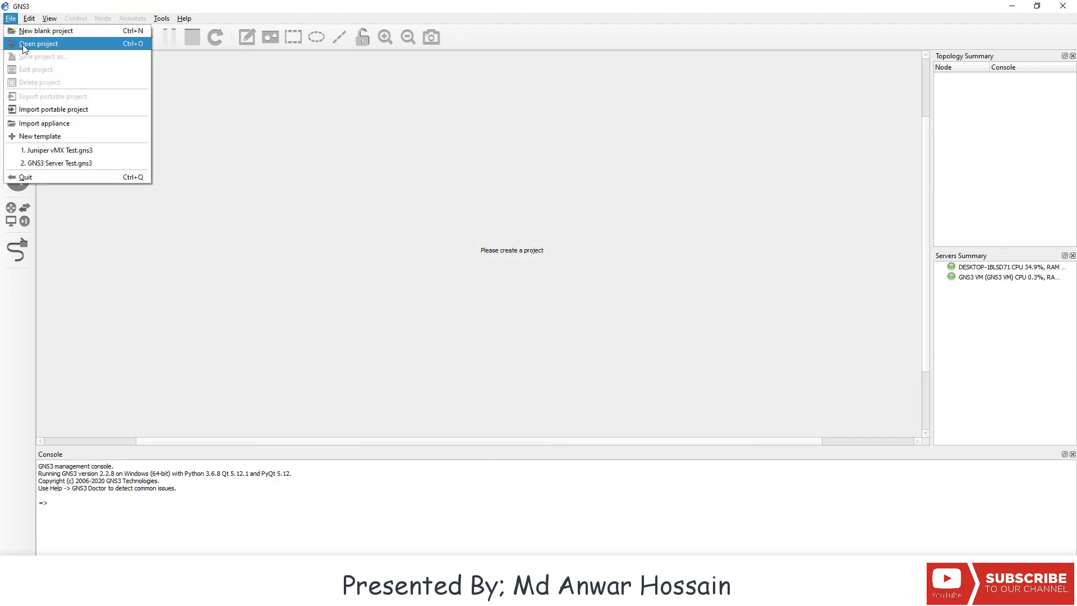
Step: Create a new blank project named 'Cisco L2 and L3 Test'
{"action": "left_click", "coordinate": [32, 34]}
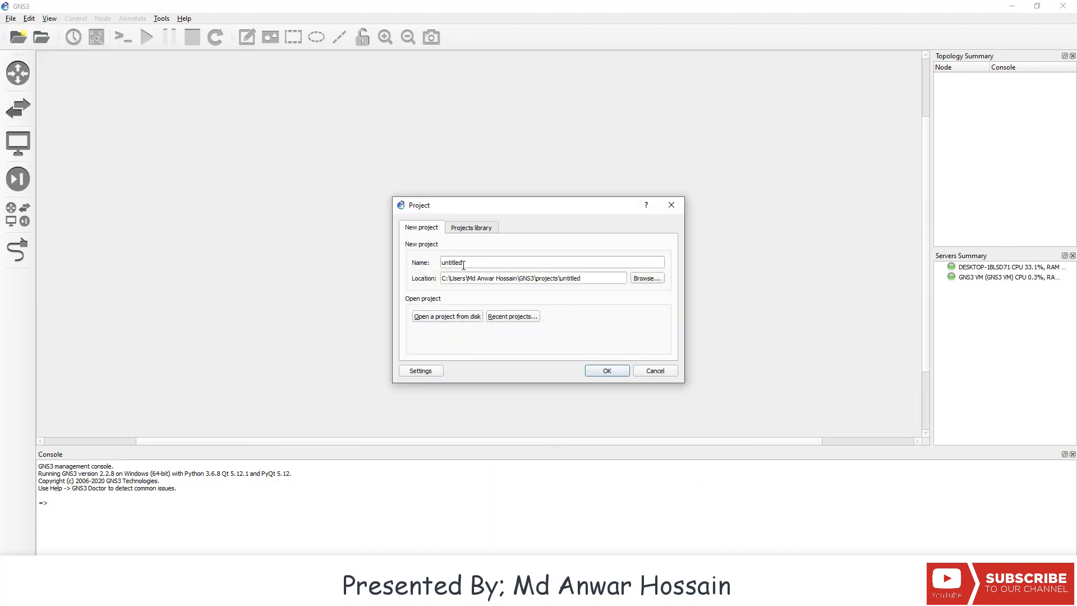
{"action": "double_click", "coordinate": [464, 264]}
{"action": "type", "text": "Cisco "}
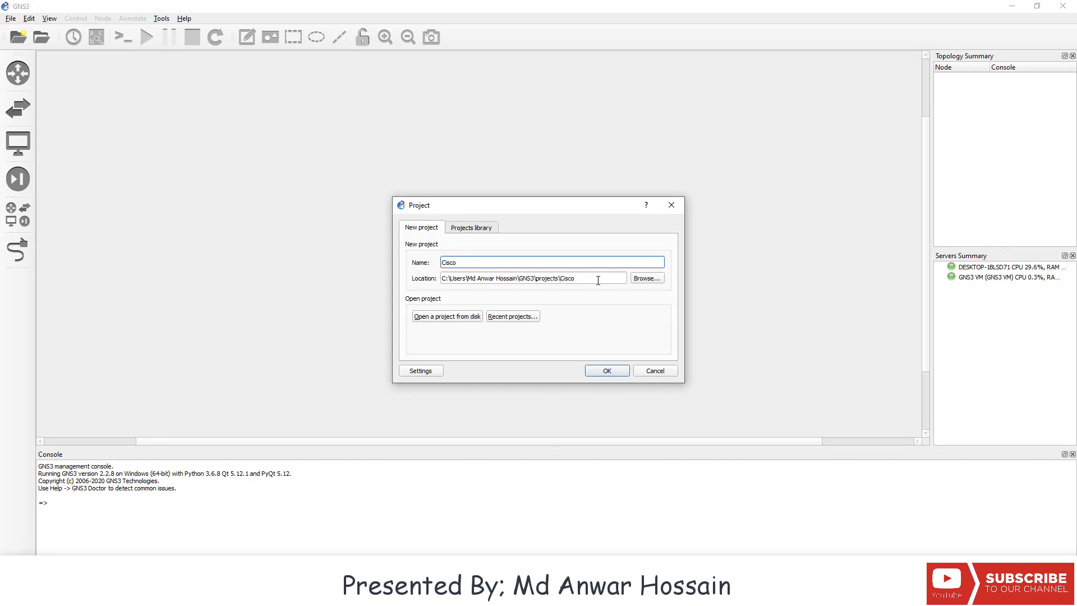
{"action": "type", "text": "L2 and L3 Test"}
{"action": "left_click", "coordinate": [601, 370]}
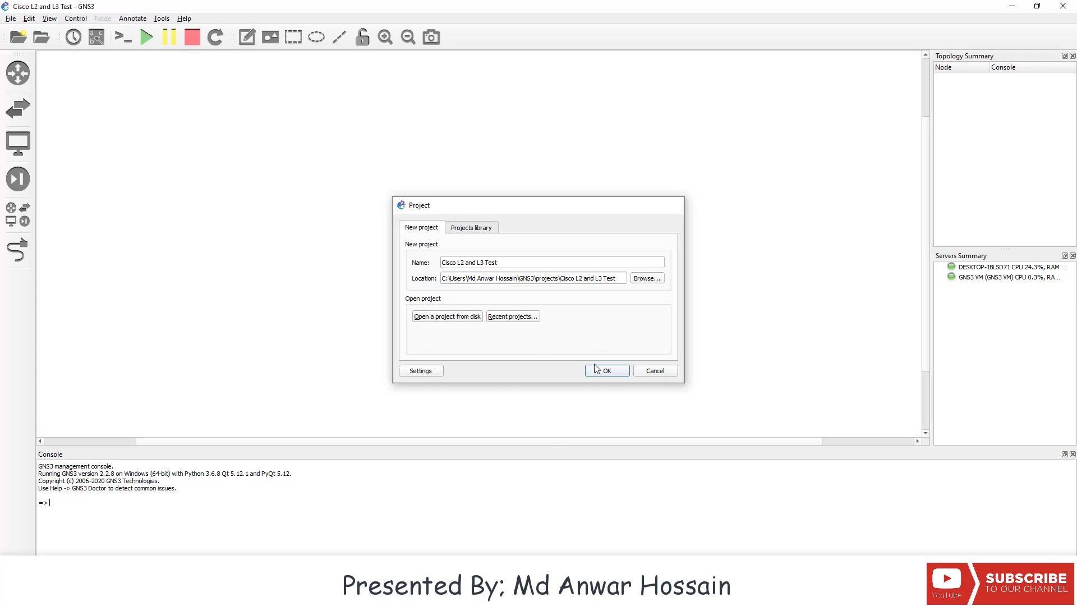
{"action": "left_click", "coordinate": [25, 221]}
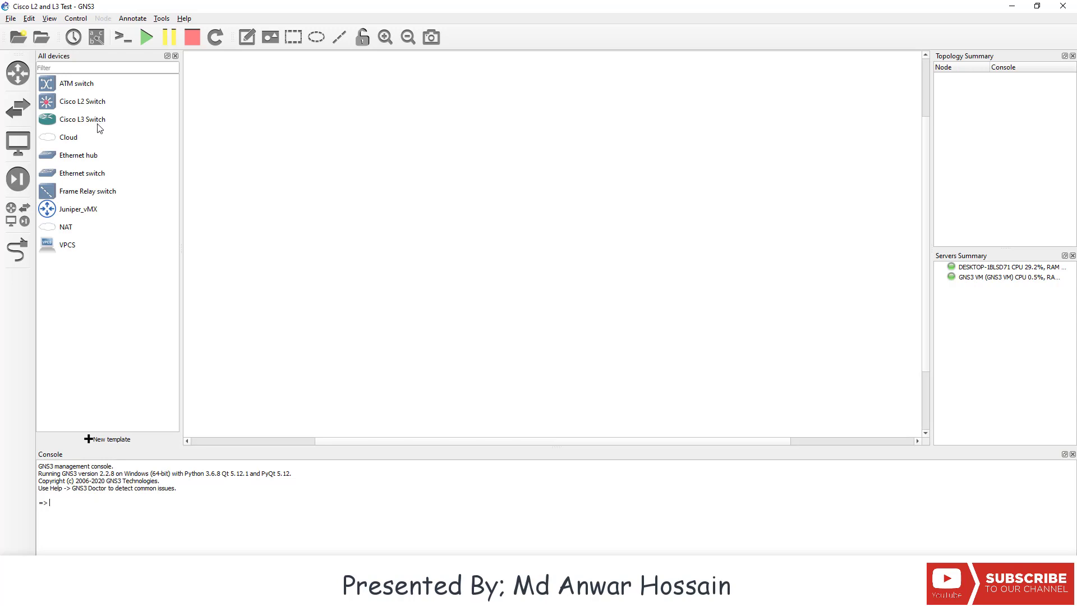
Step: Place Cisco L2 Switch node IOU1, try starting it, dismiss the licence error, then minimise GNS3
{"action": "left_click_drag", "start_coordinate": [90, 106], "coordinate": [469, 214]}
{"action": "right_click", "coordinate": [469, 207]}
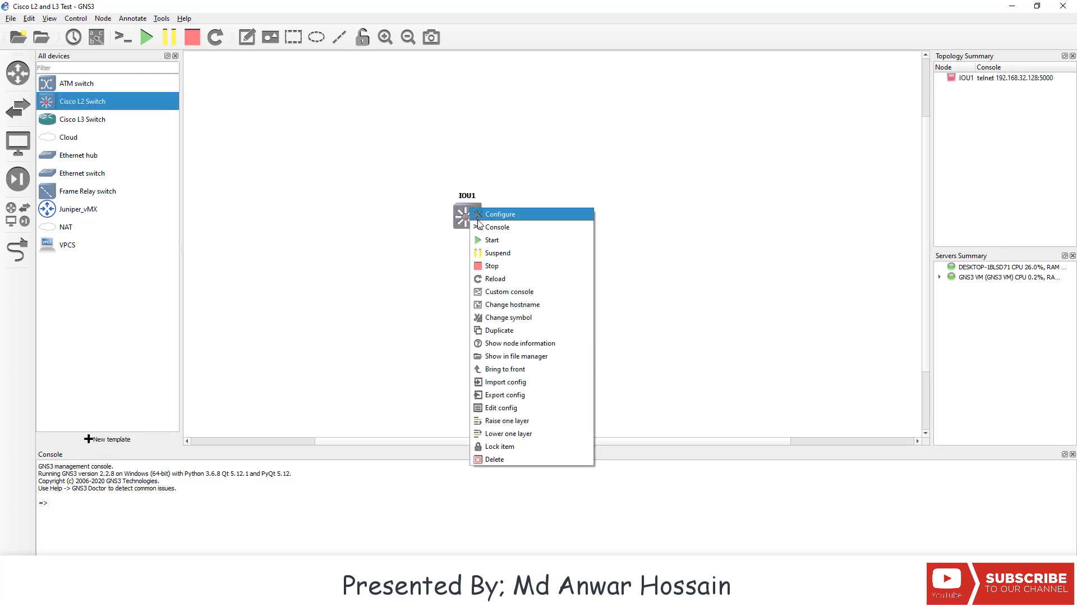
{"action": "left_click", "coordinate": [492, 239]}
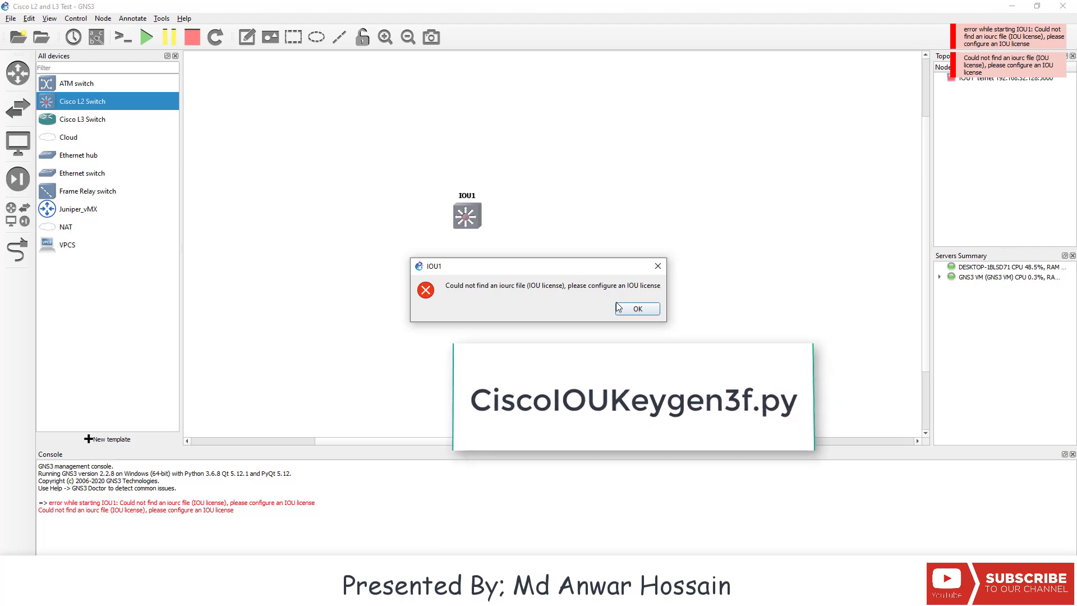
{"action": "left_click", "coordinate": [618, 306]}
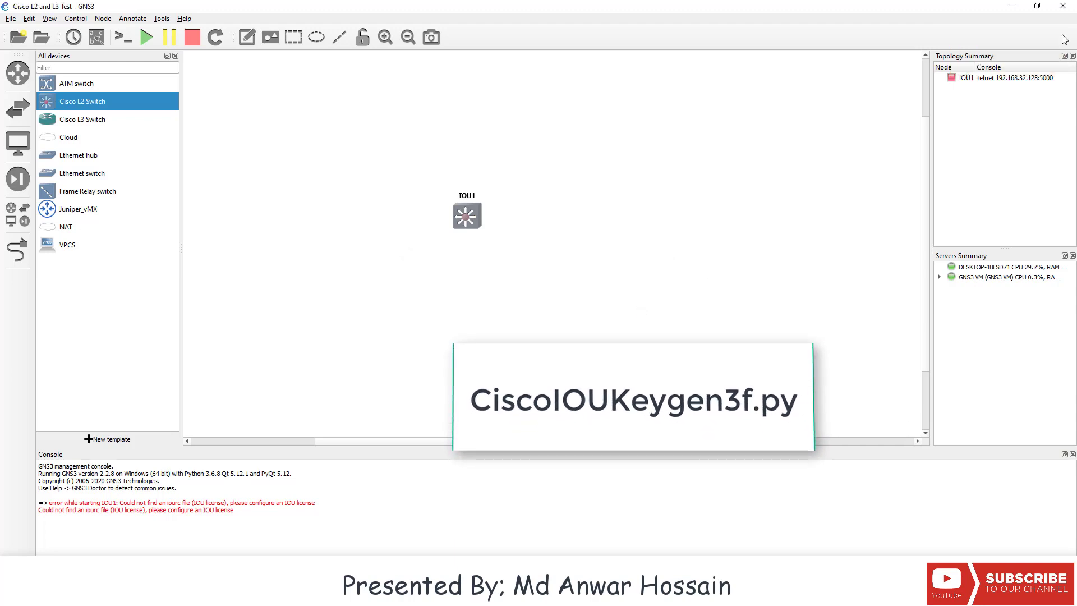
{"action": "left_click", "coordinate": [1013, 6]}
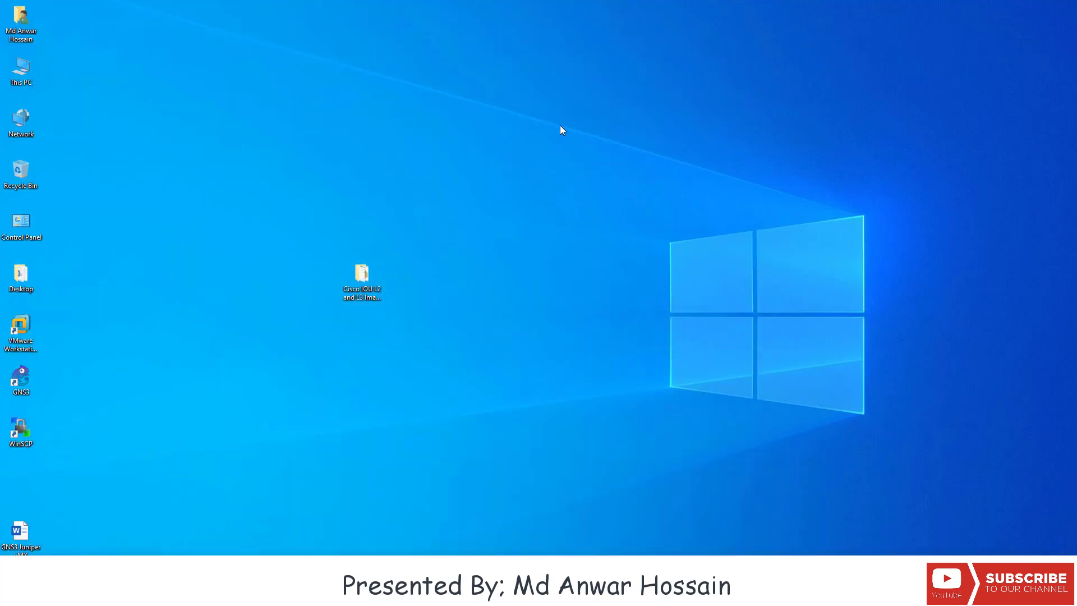
Step: Launch WinSCP, check the GNS3 VM console's SSH details, then return to the Login dialog
{"action": "left_click", "coordinate": [19, 446]}
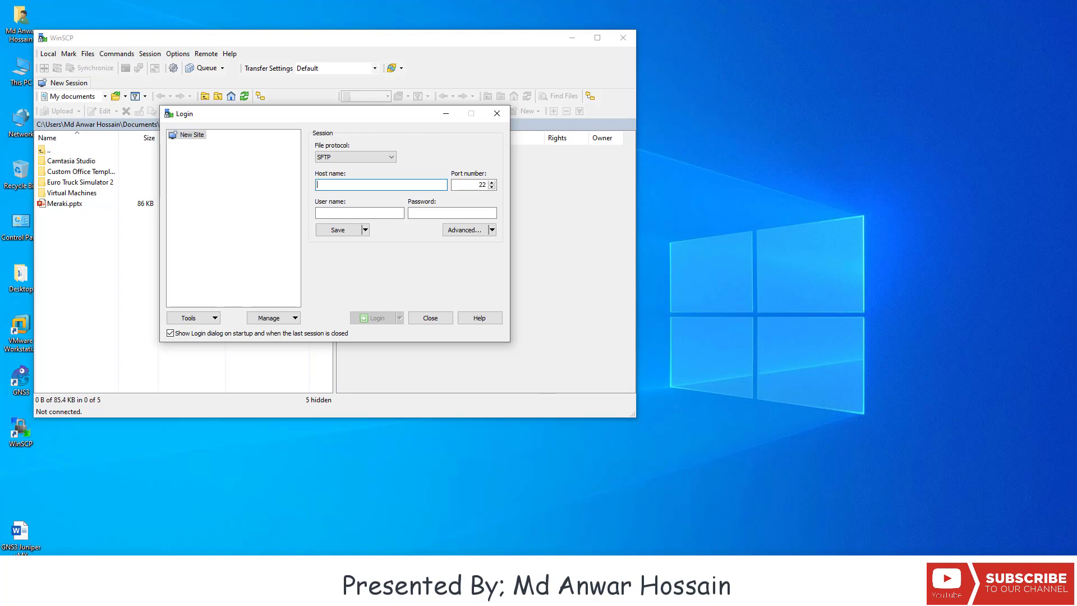
{"action": "left_click", "coordinate": [380, 523]}
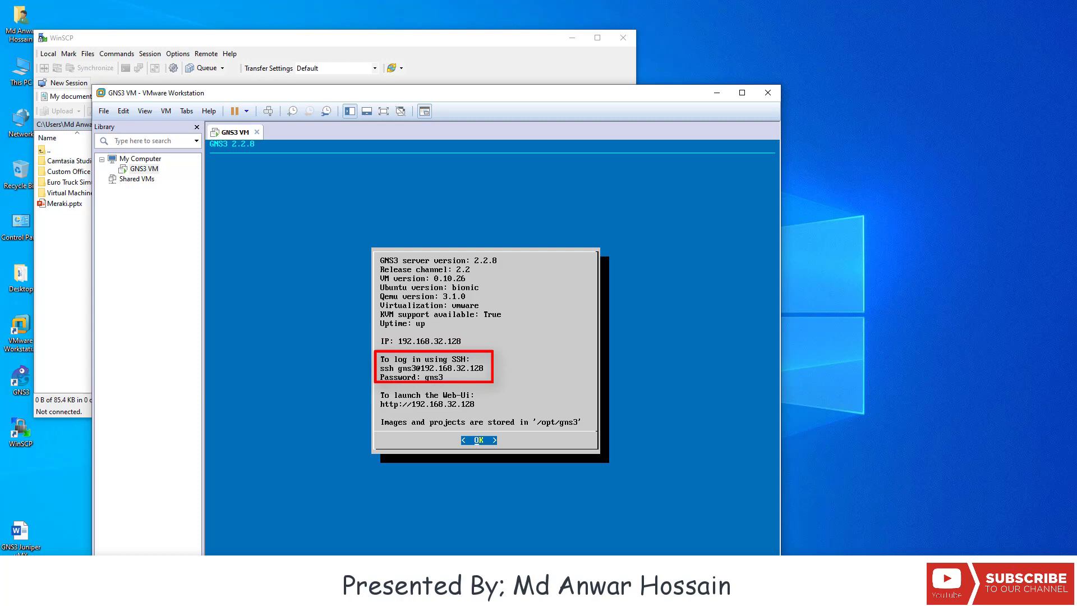
{"action": "left_click", "coordinate": [422, 46]}
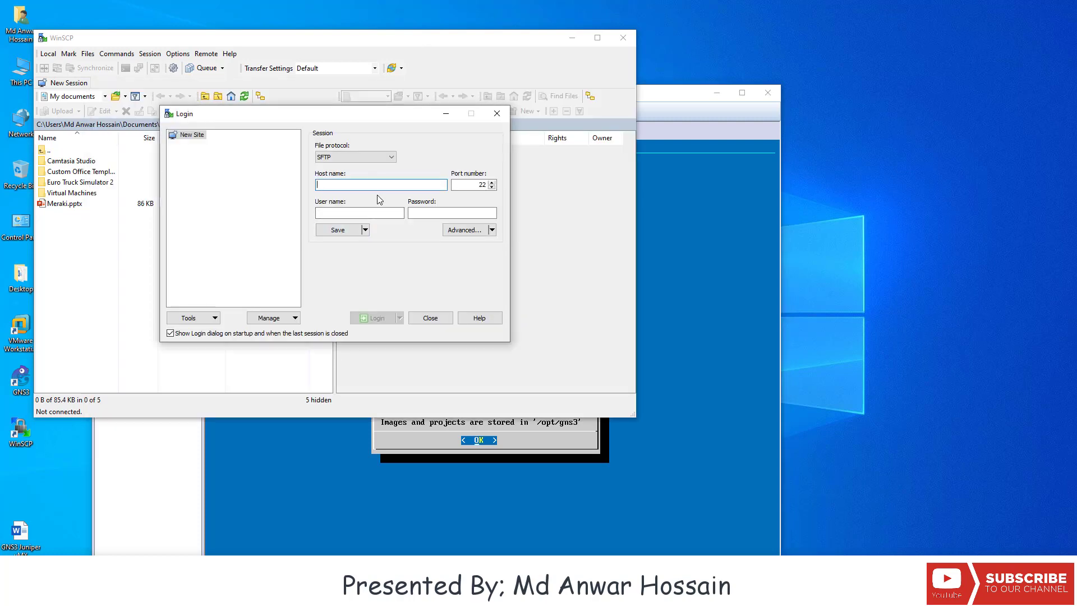
Step: Enter host 192.168.32.128 with the VM's user name and password
{"action": "type", "text": "192."}
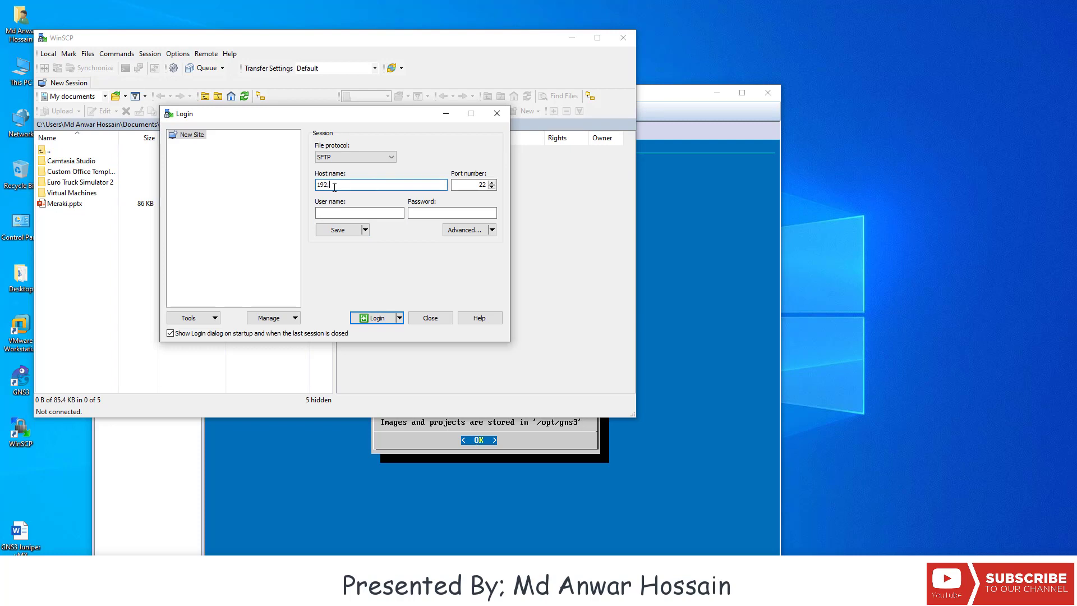
{"action": "type", "text": "168.32.128"}
{"action": "left_click", "coordinate": [330, 214]}
{"action": "type", "text": "gns3"}
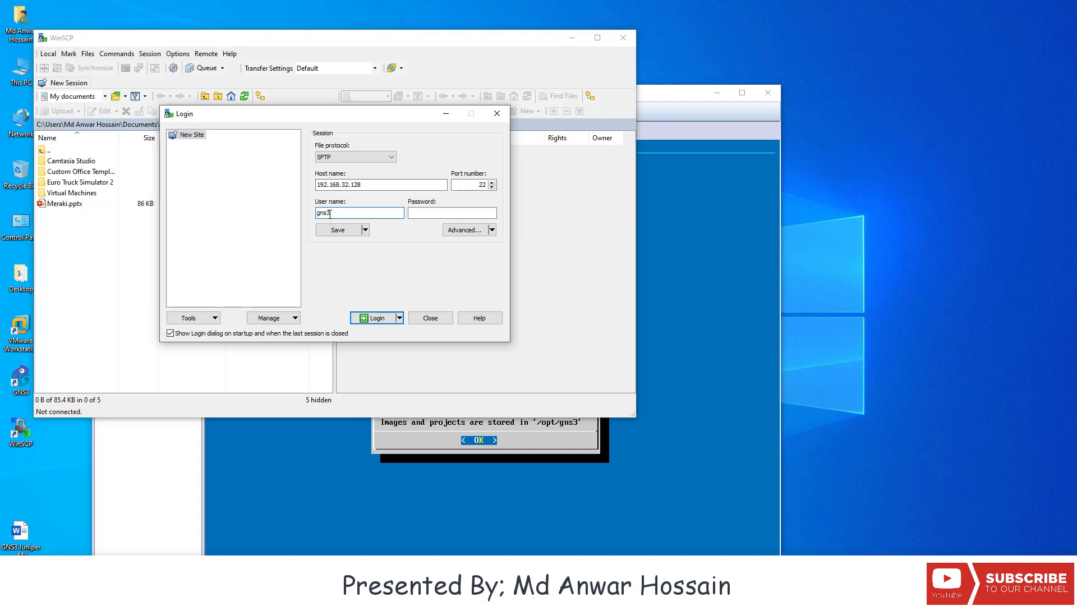
{"action": "left_click", "coordinate": [449, 209]}
{"action": "type", "text": "gns3"}
Step: Save the site including its password, then log in and accept the host key
{"action": "left_click", "coordinate": [338, 230]}
{"action": "left_click", "coordinate": [255, 242]}
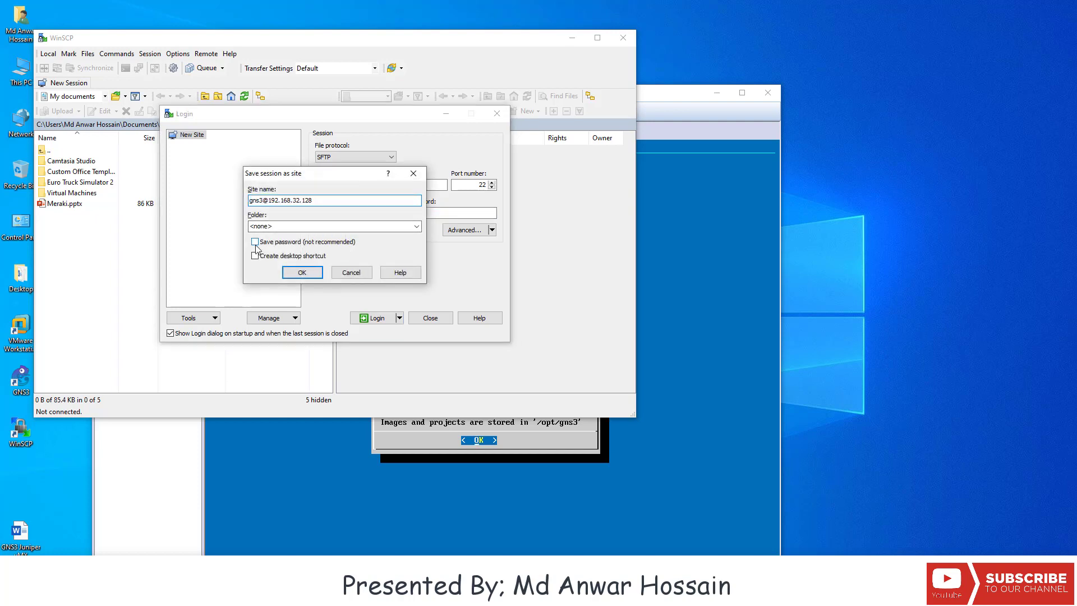
{"action": "left_click", "coordinate": [293, 274]}
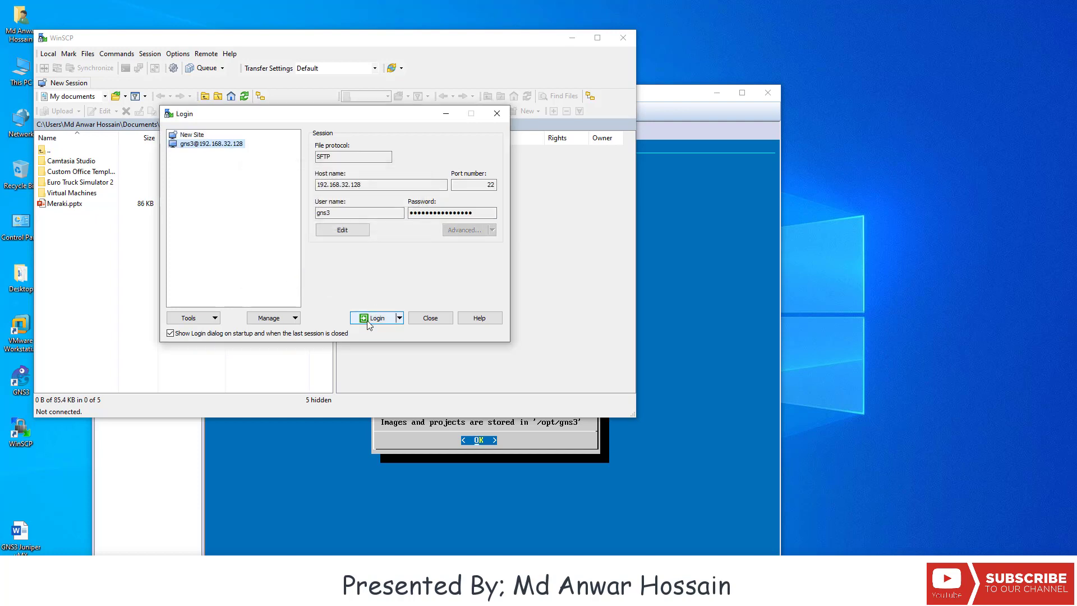
{"action": "left_click", "coordinate": [374, 319]}
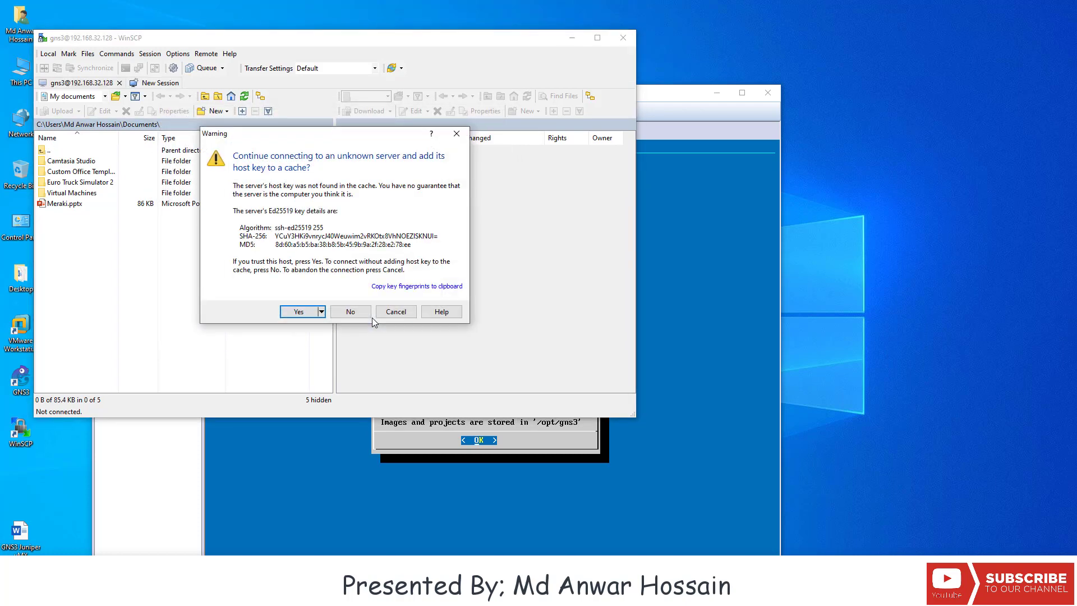
{"action": "left_click", "coordinate": [296, 313]}
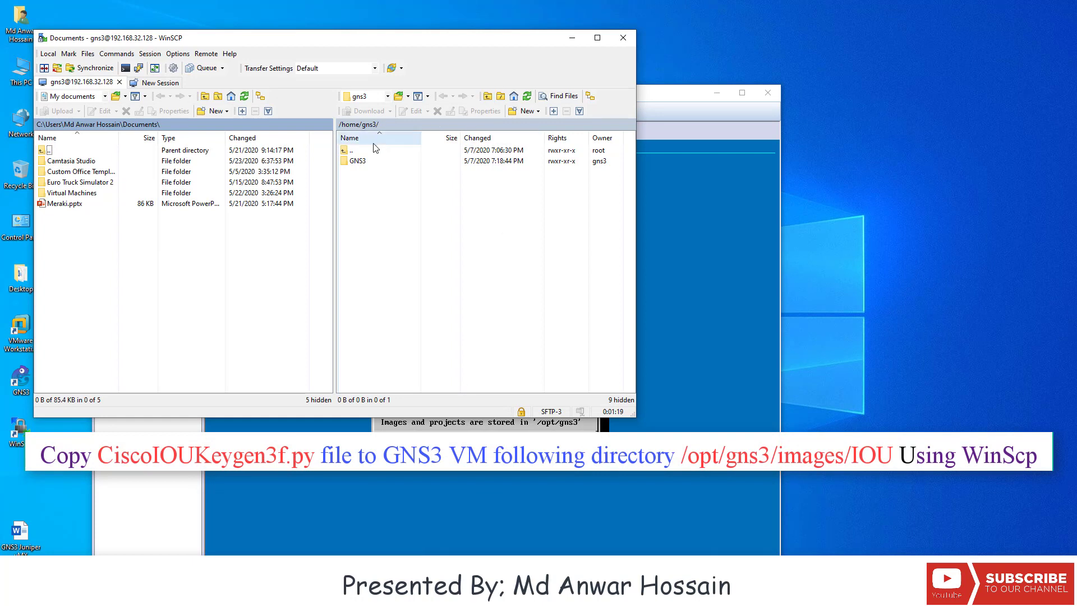
Step: Navigate the remote panel from /home/gns3 up to root, then down to /opt/gns3/images/IOU
{"action": "double_click", "coordinate": [362, 154]}
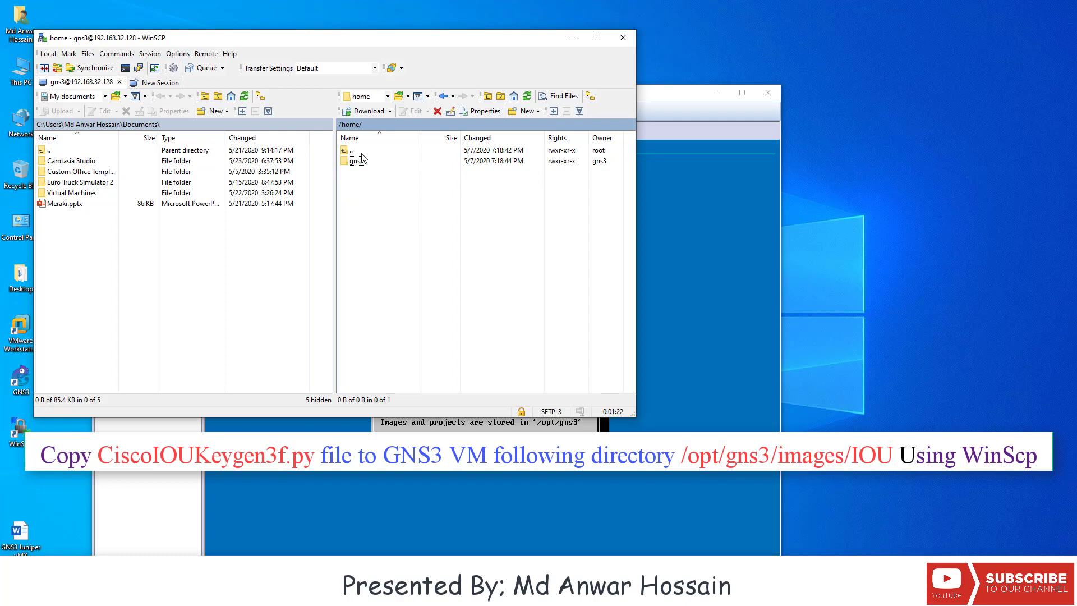
{"action": "double_click", "coordinate": [362, 152]}
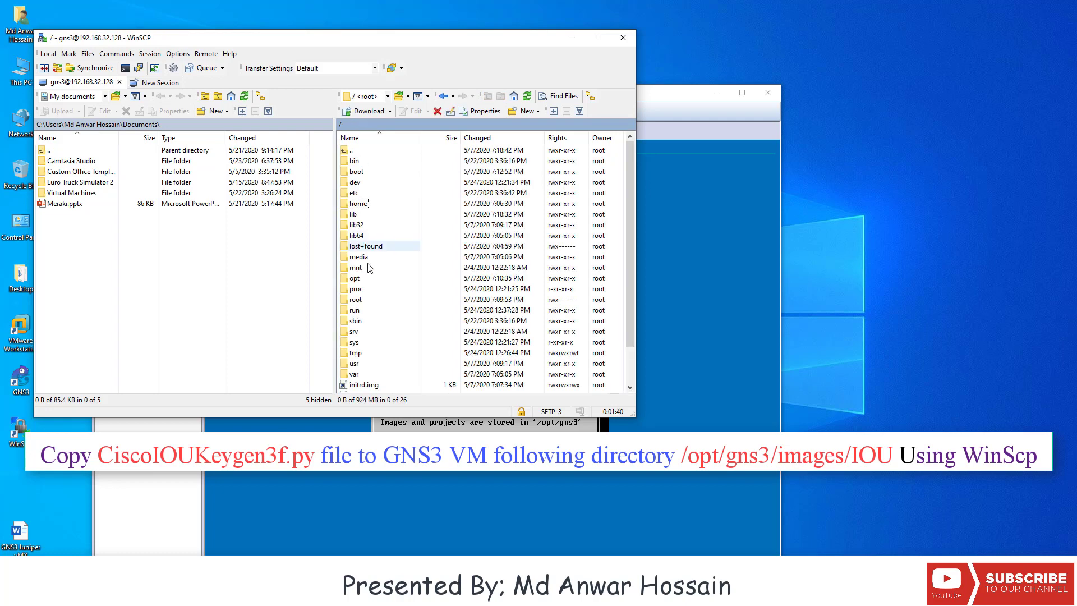
{"action": "left_click", "coordinate": [362, 288]}
{"action": "type", "text": "o"}
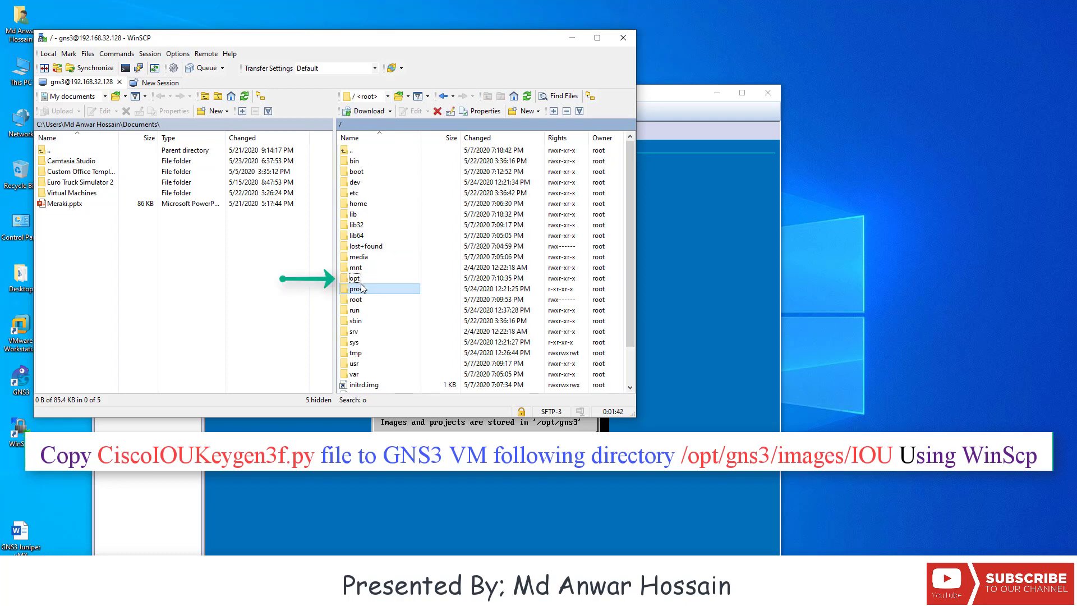
{"action": "double_click", "coordinate": [357, 279]}
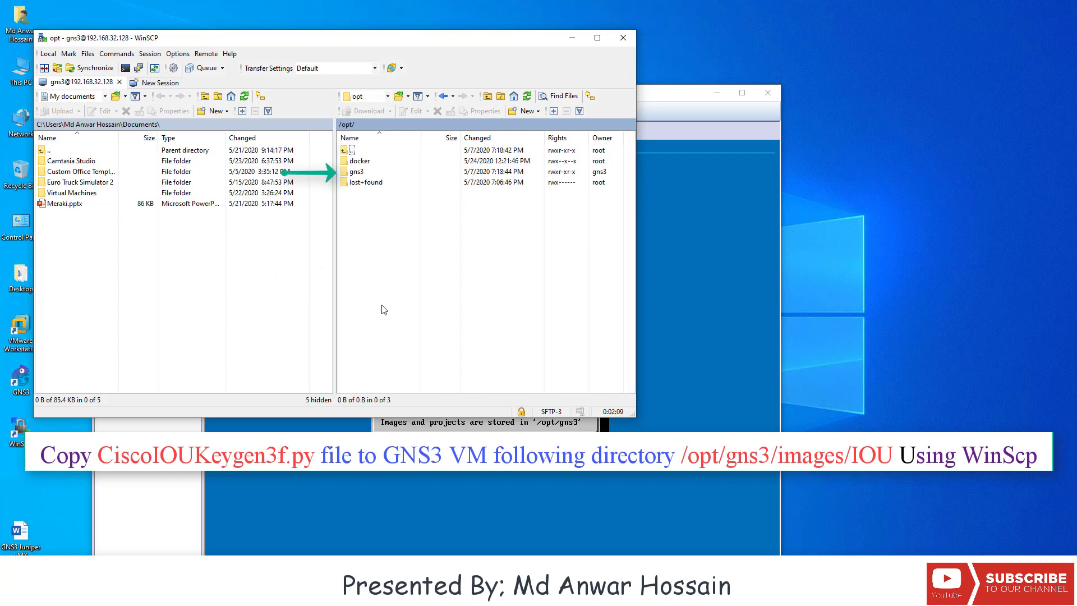
{"action": "double_click", "coordinate": [365, 172]}
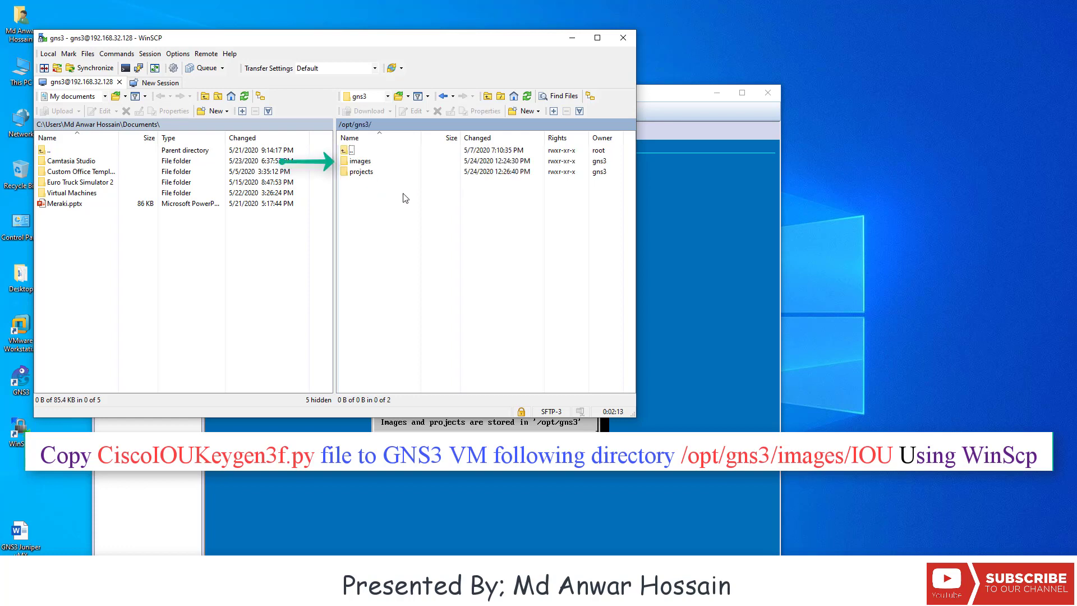
{"action": "double_click", "coordinate": [366, 163]}
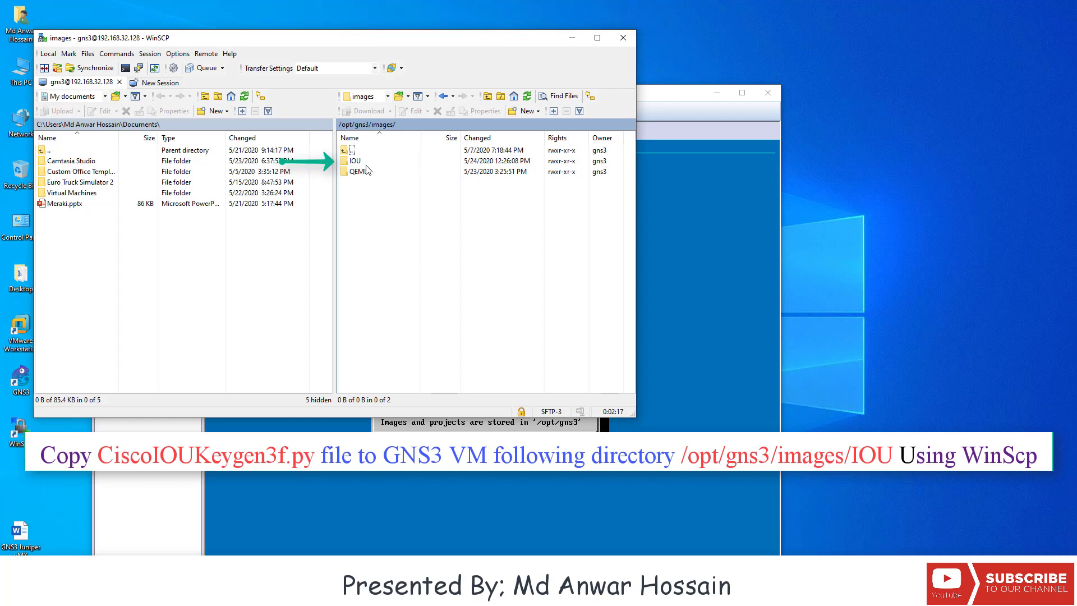
{"action": "double_click", "coordinate": [359, 161]}
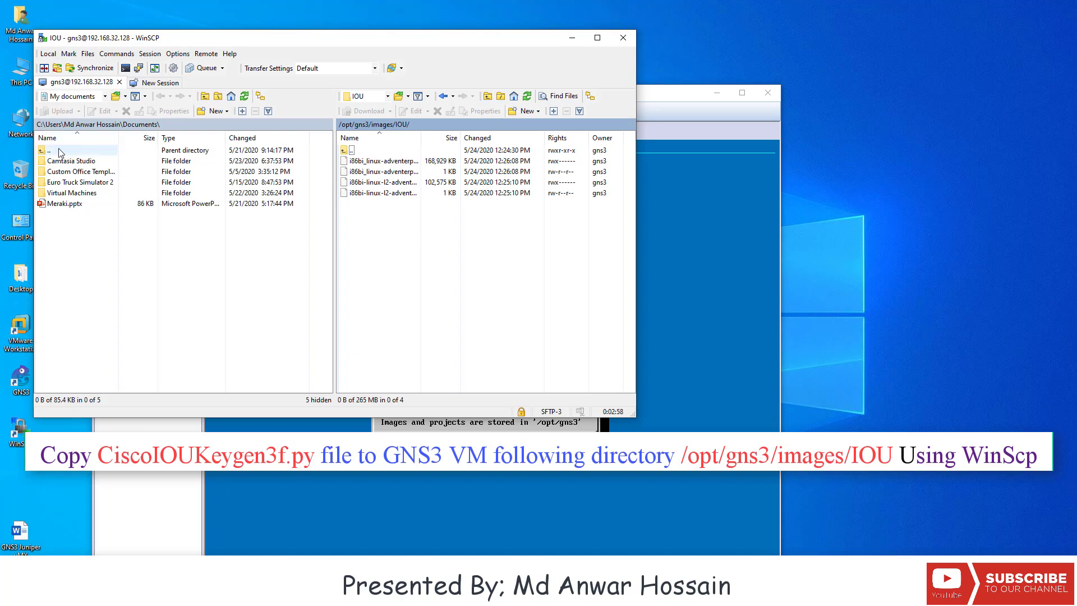
Step: Upload CiscoIOUKeygen3f.py from Desktop's Cisco IOU L2 and L3 Image for GNS3 folder to the remote IOU folder
{"action": "double_click", "coordinate": [60, 153]}
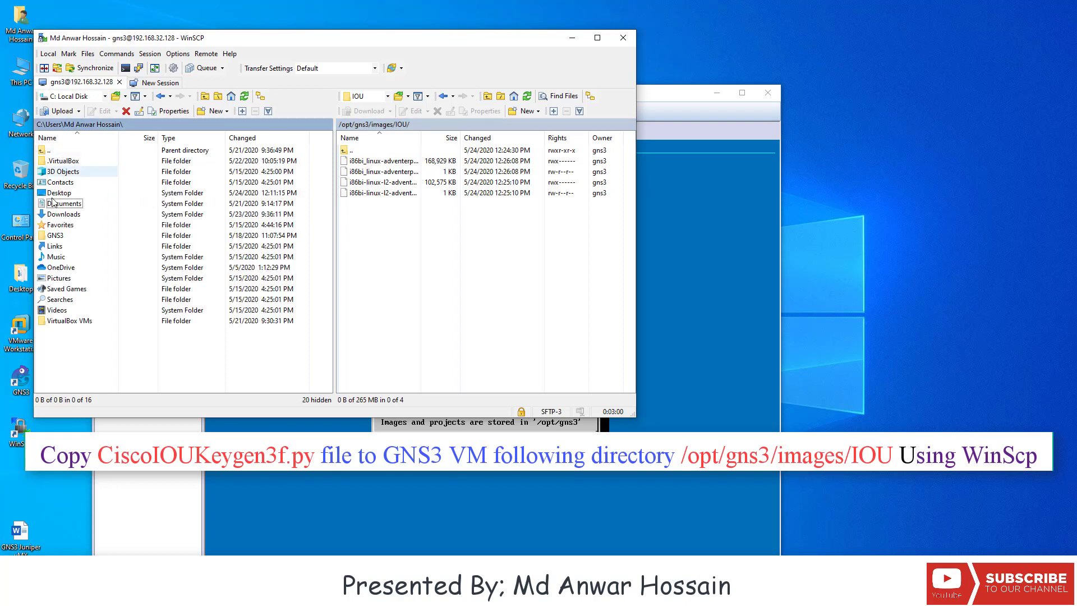
{"action": "double_click", "coordinate": [57, 193]}
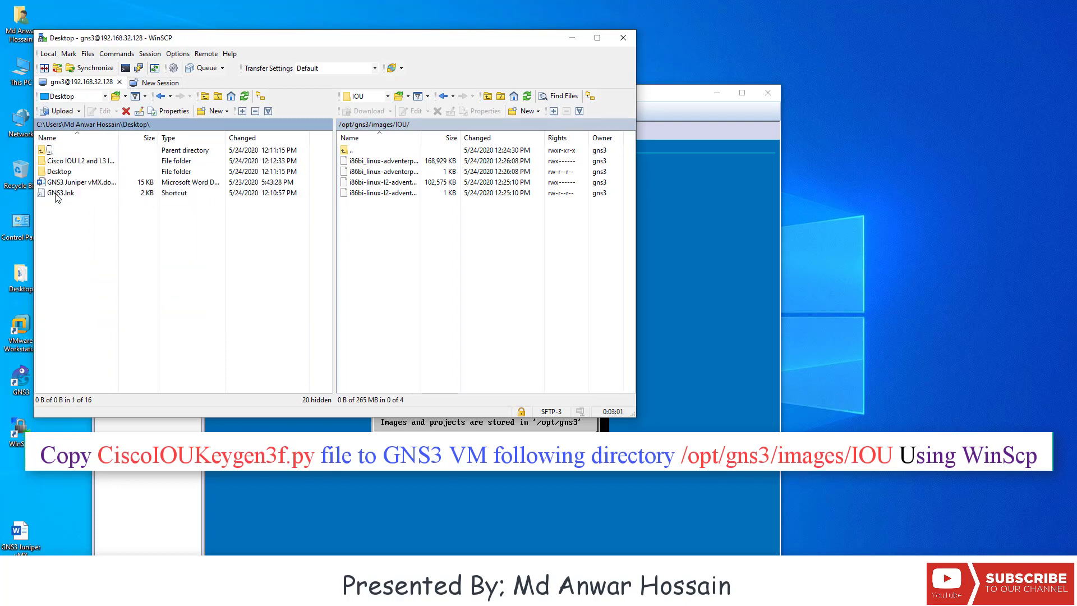
{"action": "double_click", "coordinate": [70, 162]}
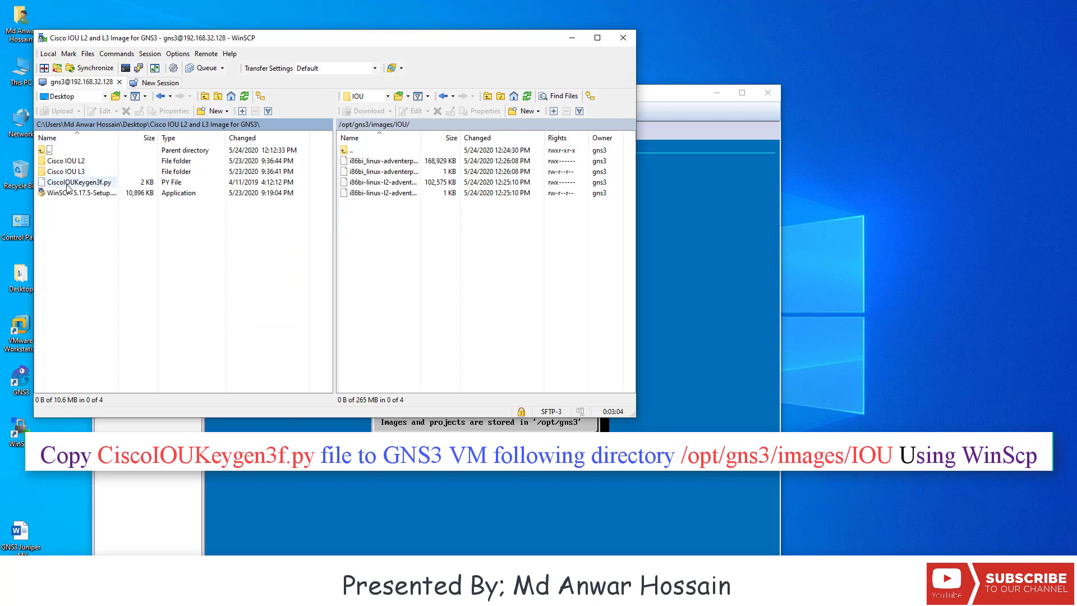
{"action": "left_click_drag", "start_coordinate": [78, 183], "coordinate": [403, 245]}
{"action": "left_click", "coordinate": [356, 262]}
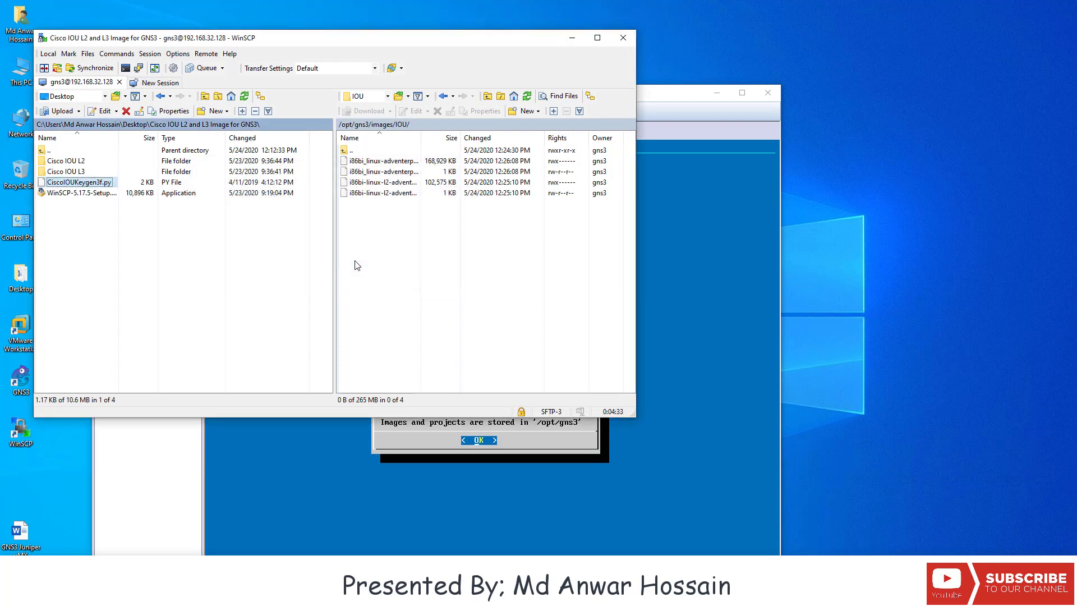
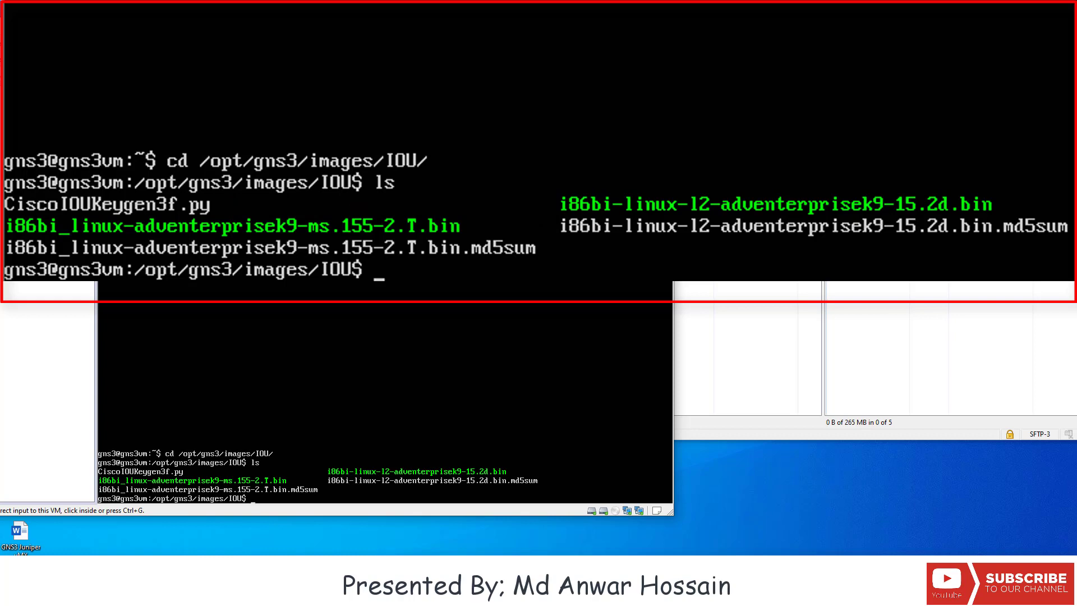
Step: Run sudo python3 CiscoIOUKeygen3f.py to generate the IOU licence into iourc.txt, then exit the VM shell
{"action": "type", "text": "sud"}
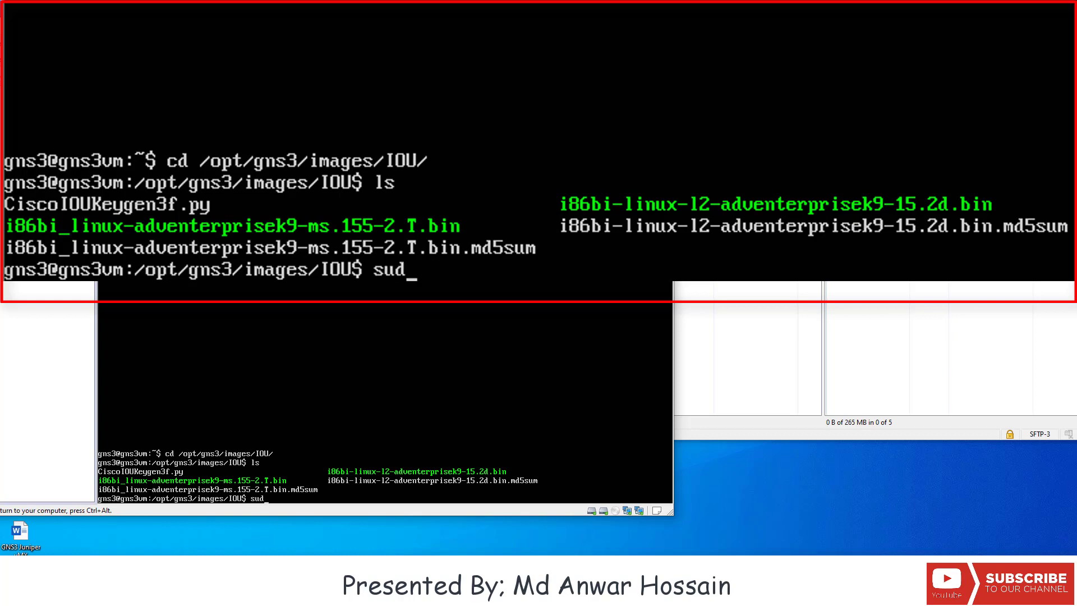
{"action": "type", "text": "o python3"}
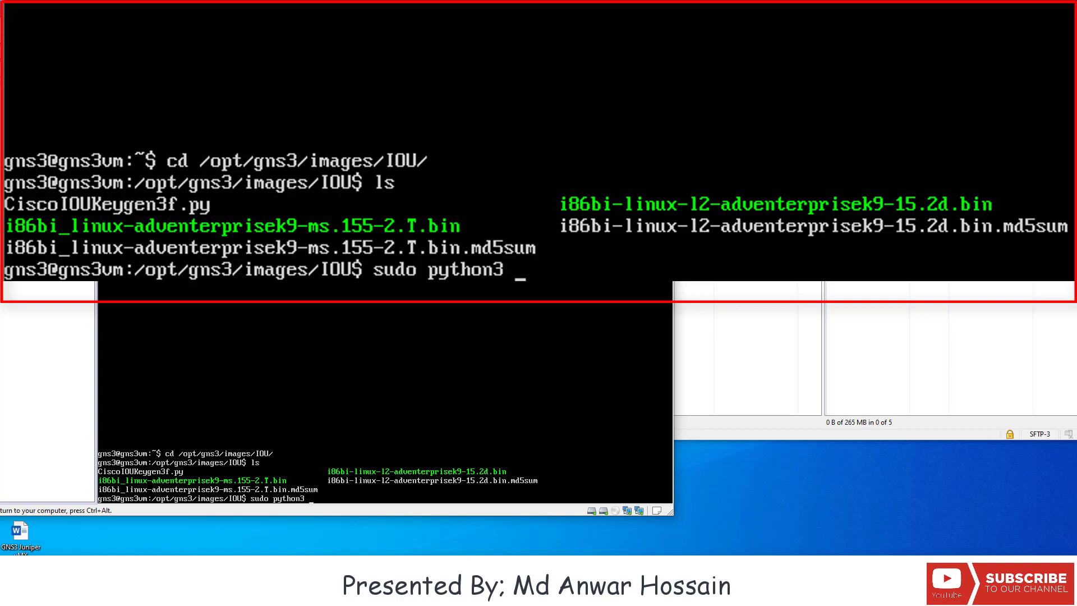
{"action": "type", "text": " CiscoIOU"}
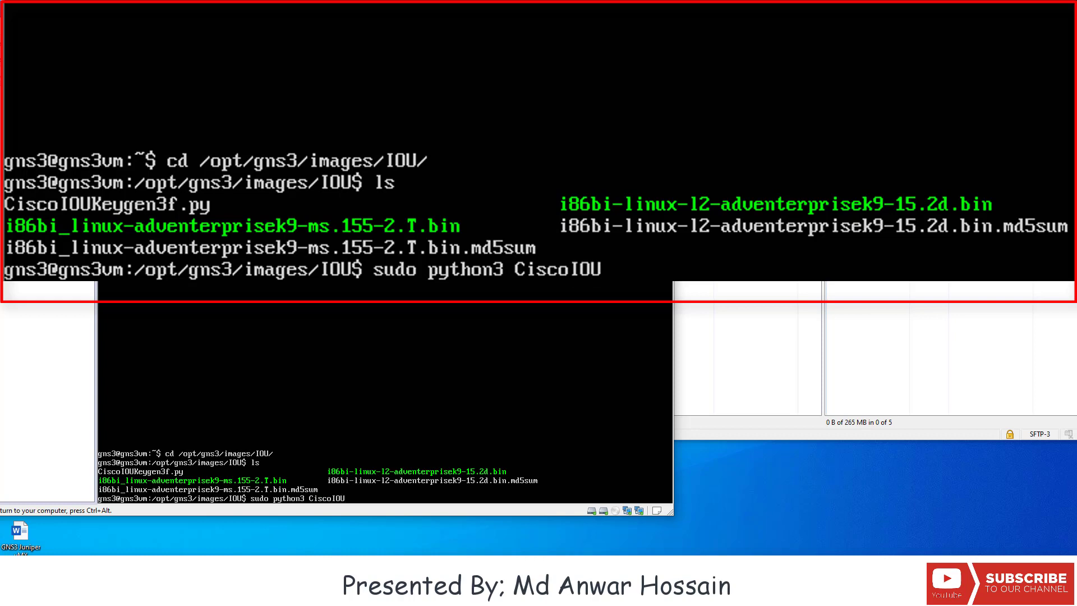
{"action": "type", "text": "Keygen3f"}
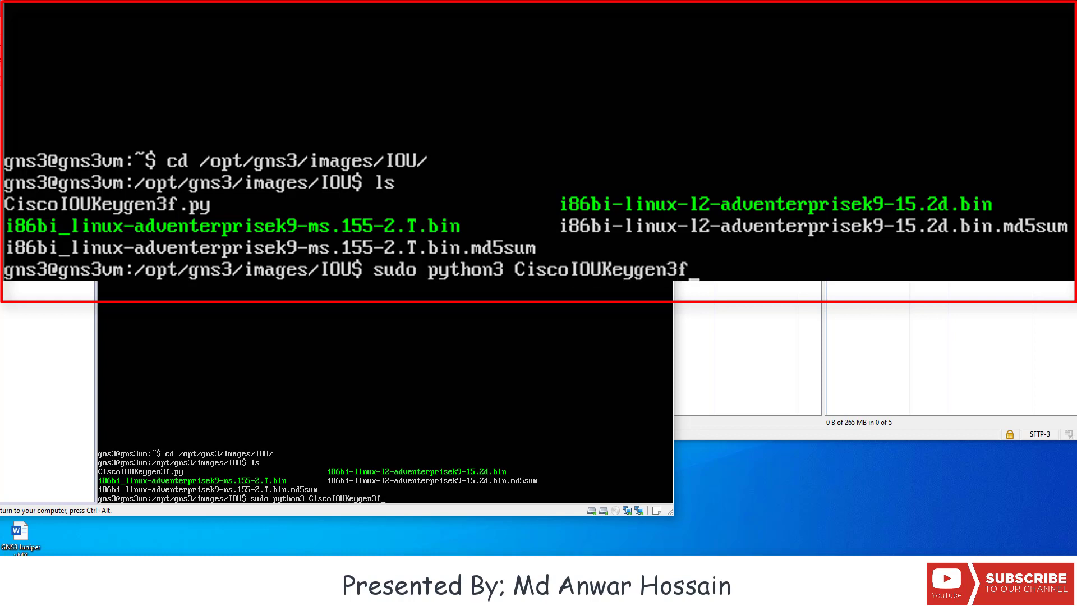
{"action": "type", "text": ".py"}
{"action": "key", "text": "Return"}
{"action": "key", "text": "Return"}
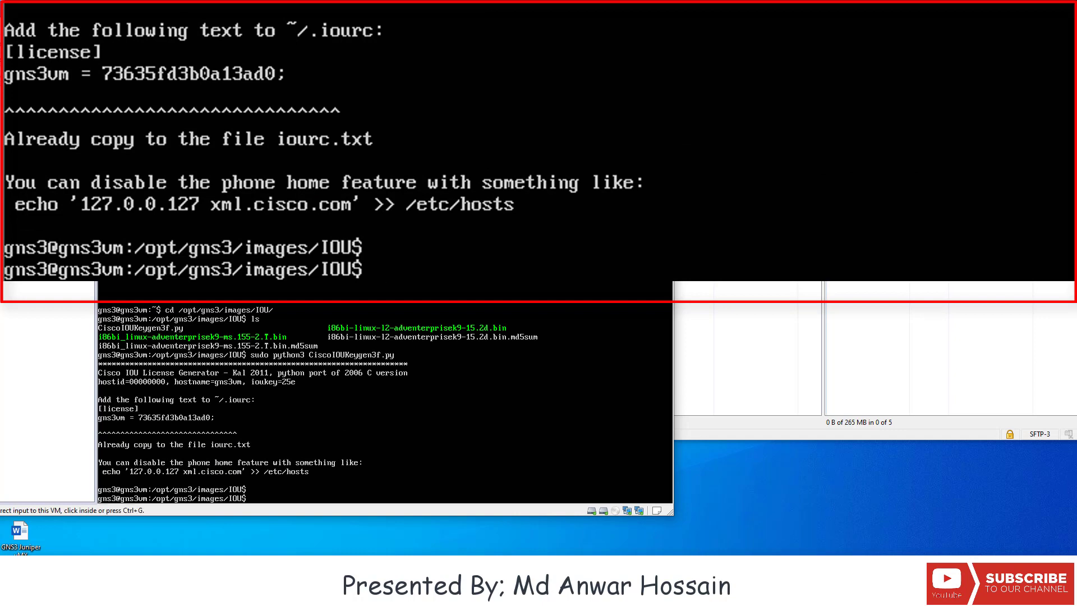
{"action": "key", "text": "ctrl+g"}
{"action": "type", "text": "e"}
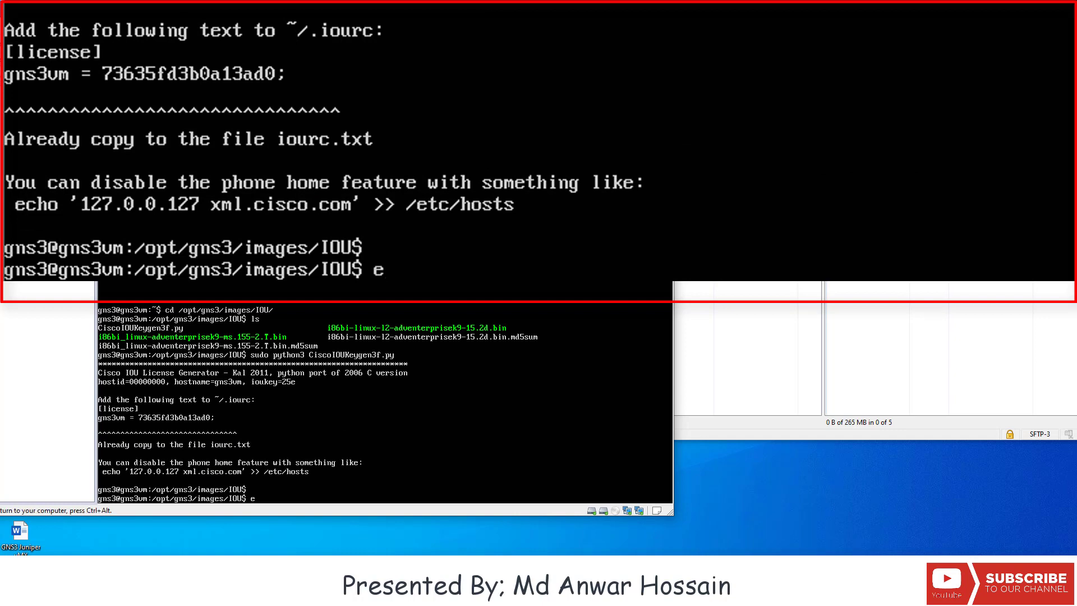
{"action": "type", "text": "xit"}
{"action": "key", "text": "Return"}
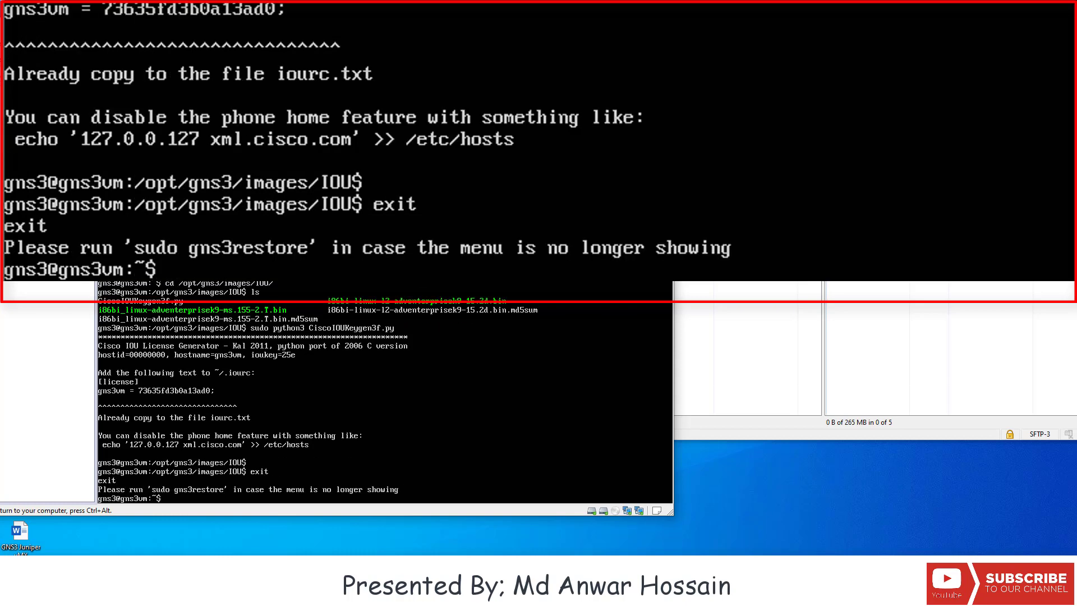
{"action": "type", "text": "exit"}
{"action": "key", "text": "Return"}
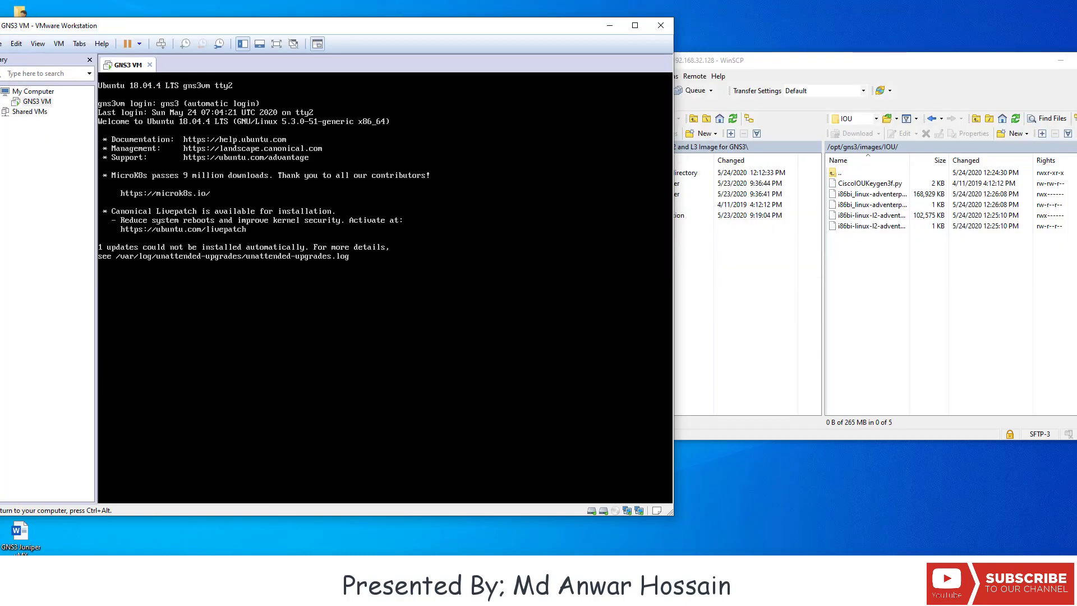
Step: Refresh the remote IOU folder listing in WinSCP and select iourc.txt
{"action": "left_click", "coordinate": [870, 284]}
{"action": "right_click", "coordinate": [869, 285]}
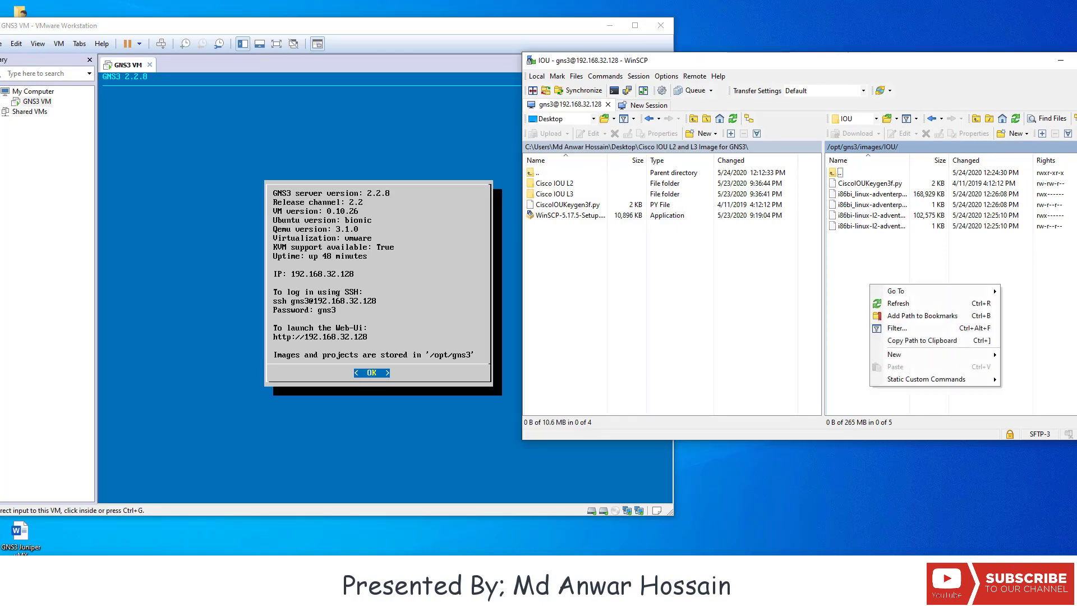
{"action": "left_click", "coordinate": [898, 303]}
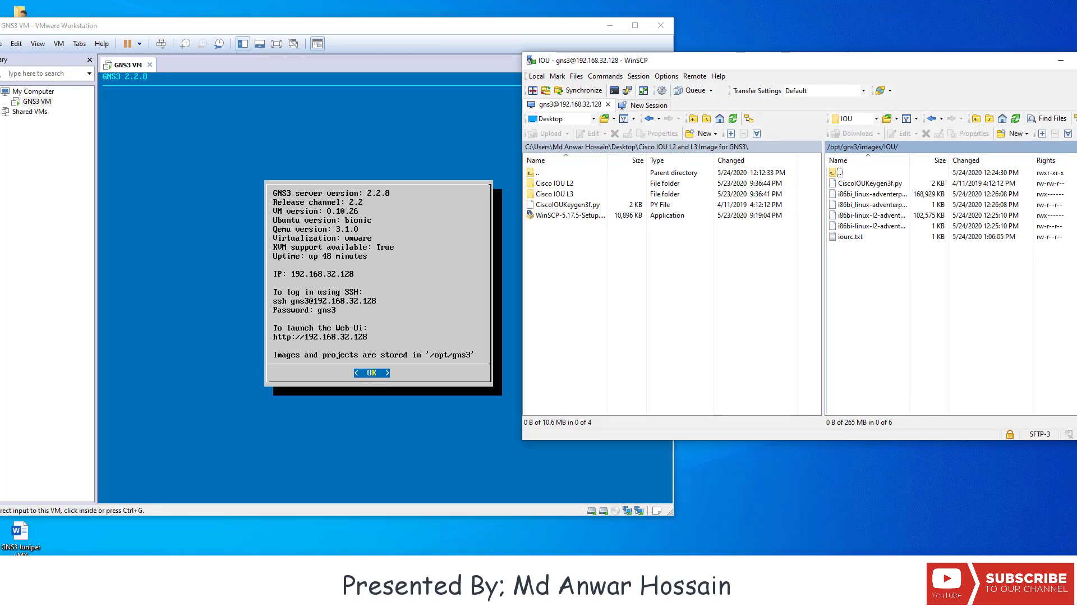
{"action": "left_click", "coordinate": [851, 236]}
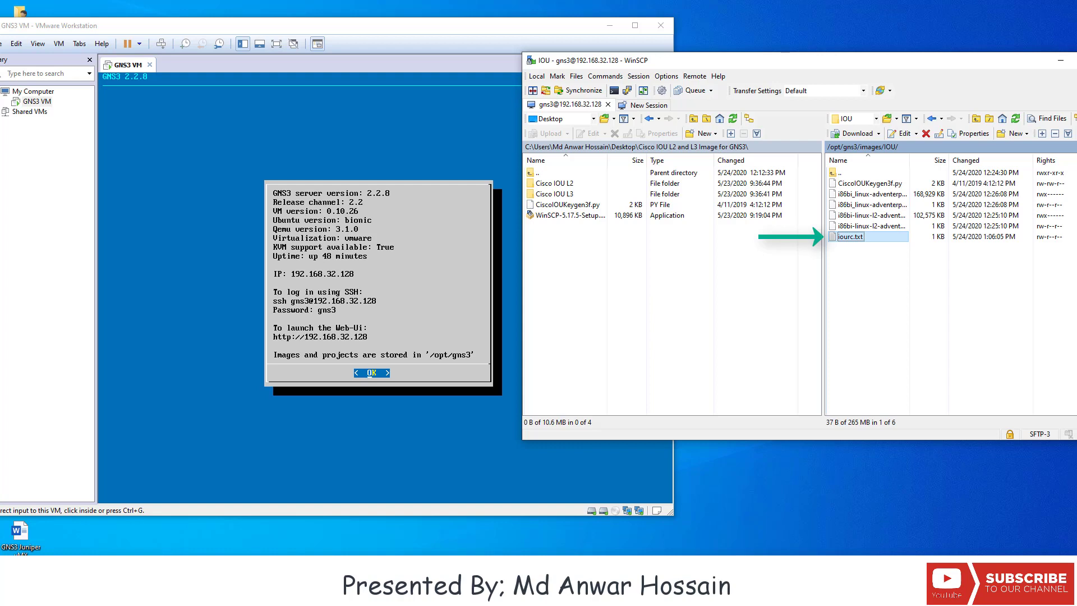
Step: Download iourc.txt to the local Cisco IOU L2 and L3 Image for GNS3 folder
{"action": "right_click", "coordinate": [870, 283]}
{"action": "key", "text": "Escape"}
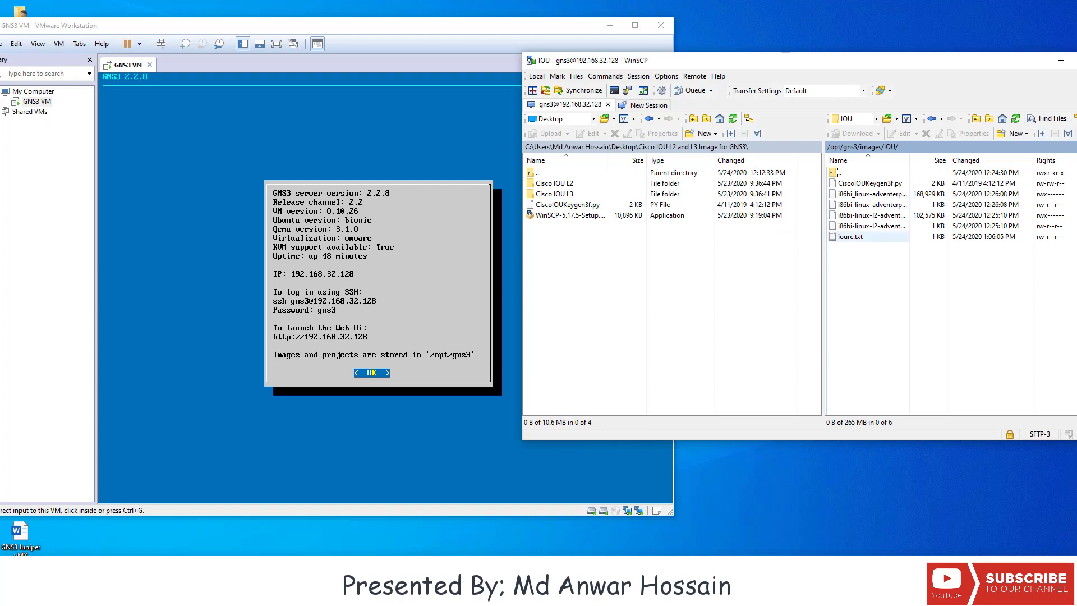
{"action": "left_click", "coordinate": [851, 236]}
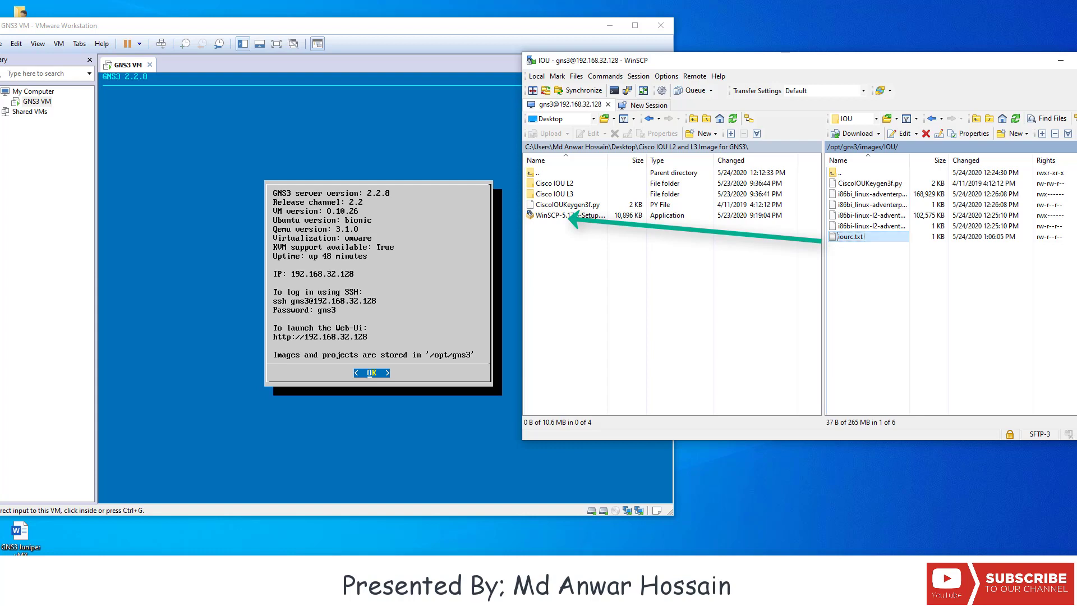
{"action": "key", "text": "F5"}
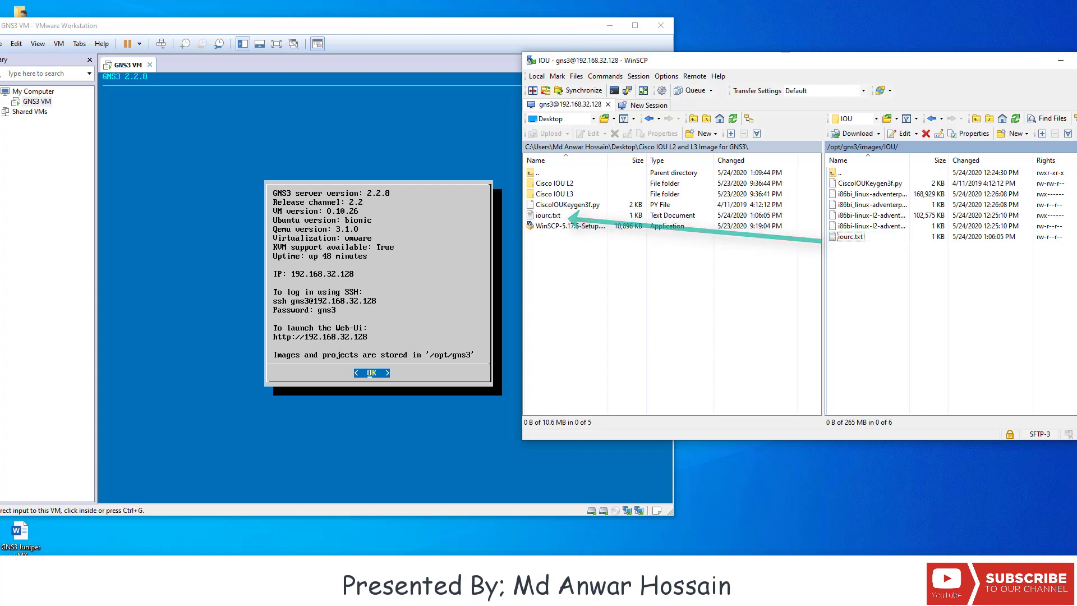
{"action": "left_click", "coordinate": [548, 215]}
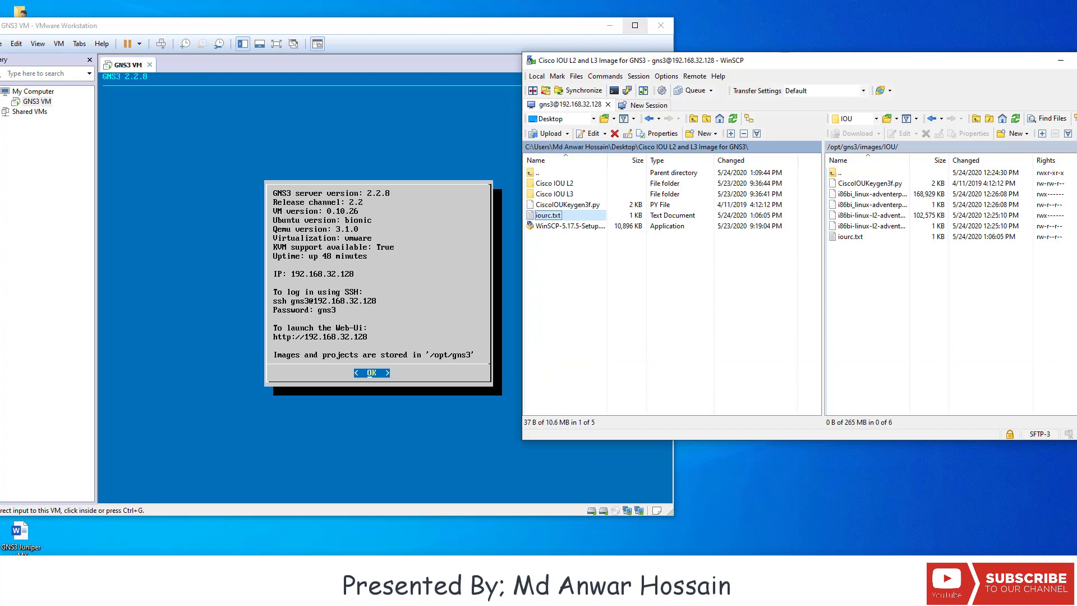
{"action": "left_click", "coordinate": [609, 25]}
Step: In GNS3, open Preferences to the IOS on UNIX page
{"action": "left_click", "coordinate": [1060, 60]}
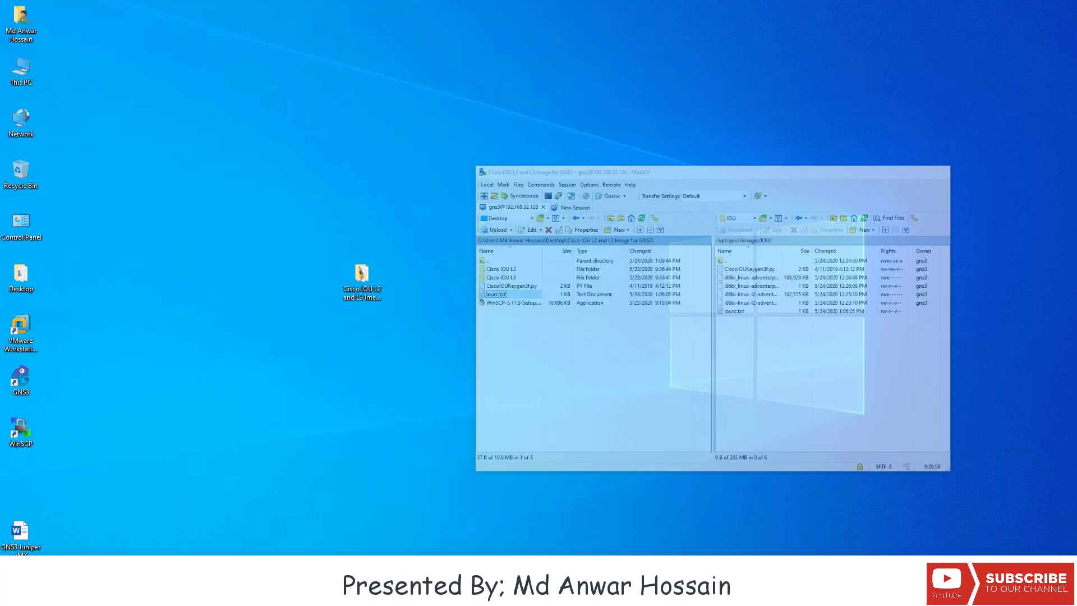
{"action": "key", "text": "alt+Tab"}
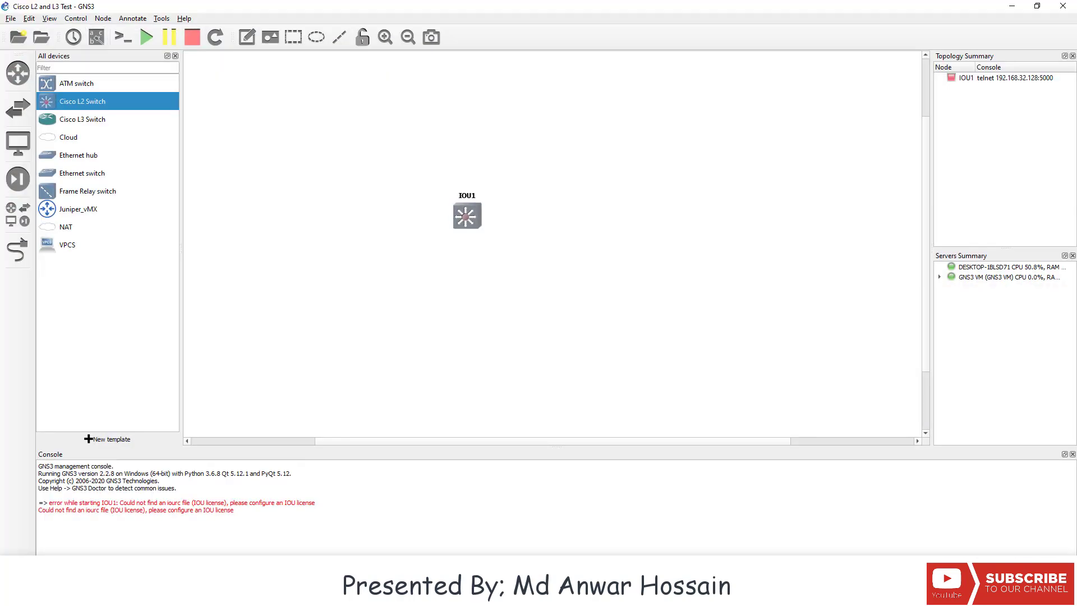
{"action": "key", "text": "alt+e"}
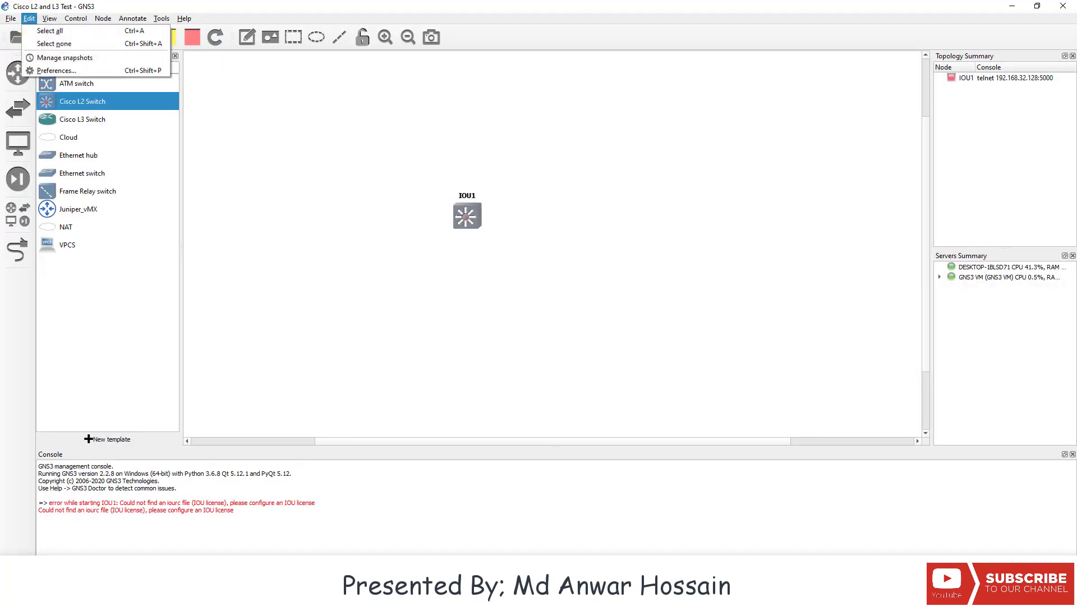
{"action": "key", "text": "Down"}
{"action": "key", "text": "Down"}
{"action": "key", "text": "Down"}
{"action": "key", "text": "Down"}
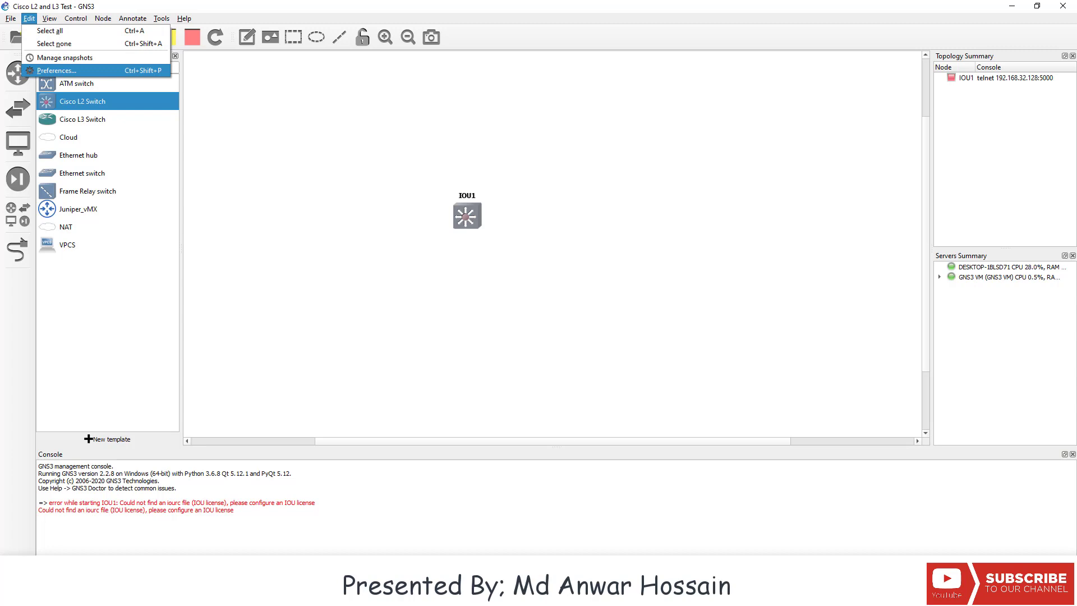
{"action": "key", "text": "Return"}
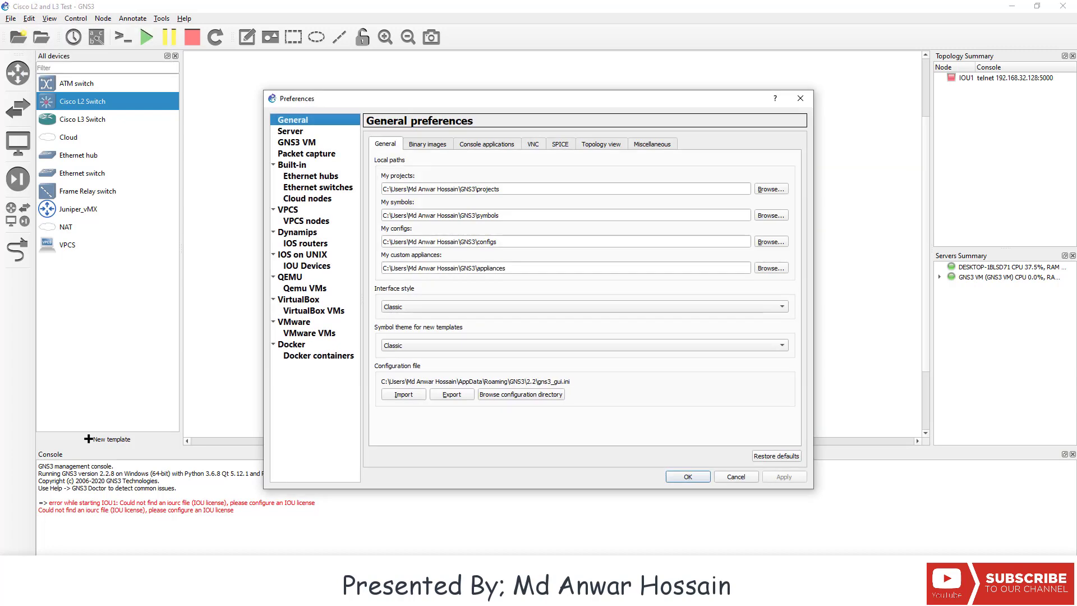
{"action": "left_click", "coordinate": [302, 254]}
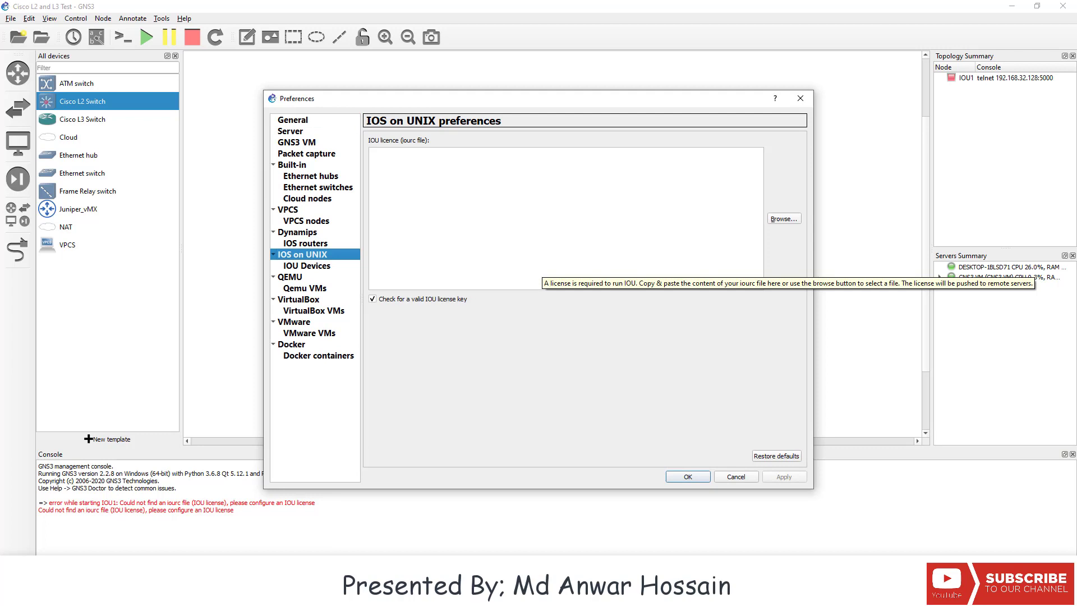
Step: Load Desktop\Cisco IOU L2 and L3 Image for GNS3\iourc as the IOU licence and apply
{"action": "key", "text": "alt+b"}
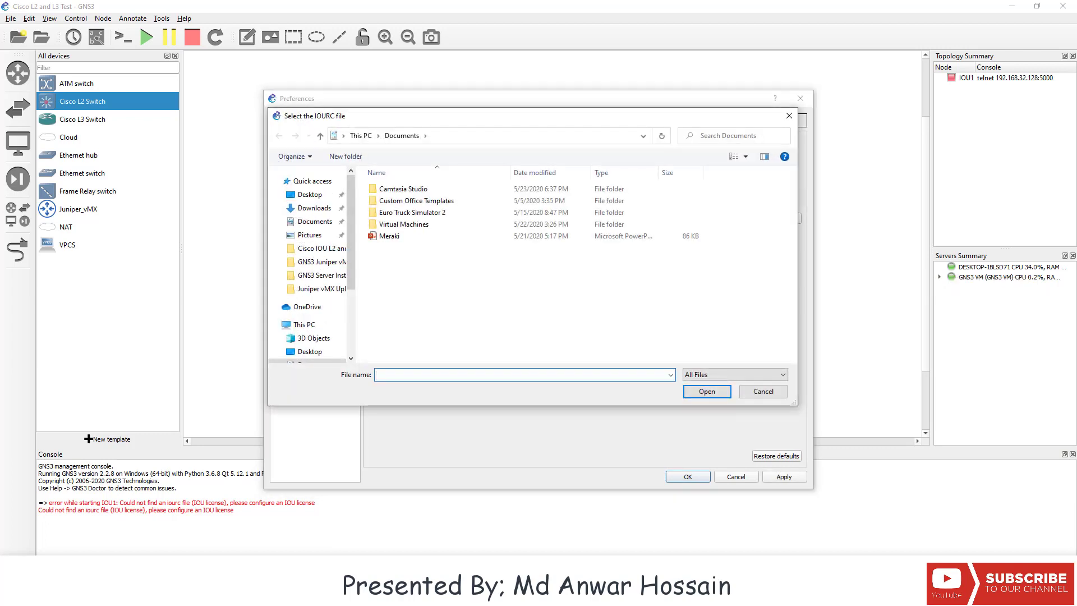
{"action": "left_click", "coordinate": [310, 194]}
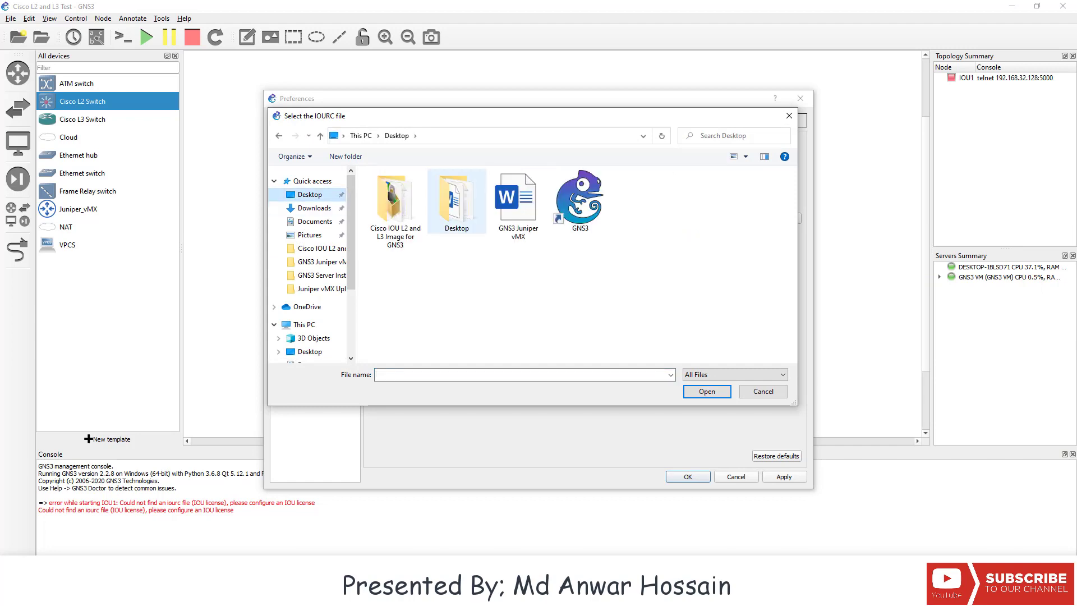
{"action": "double_click", "coordinate": [395, 210]}
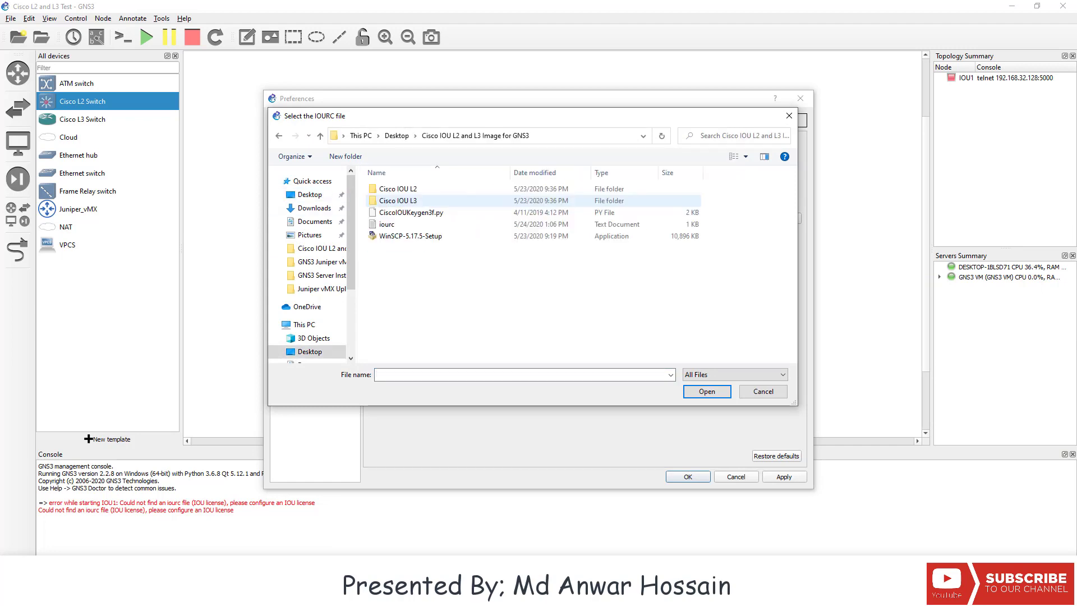
{"action": "double_click", "coordinate": [387, 224]}
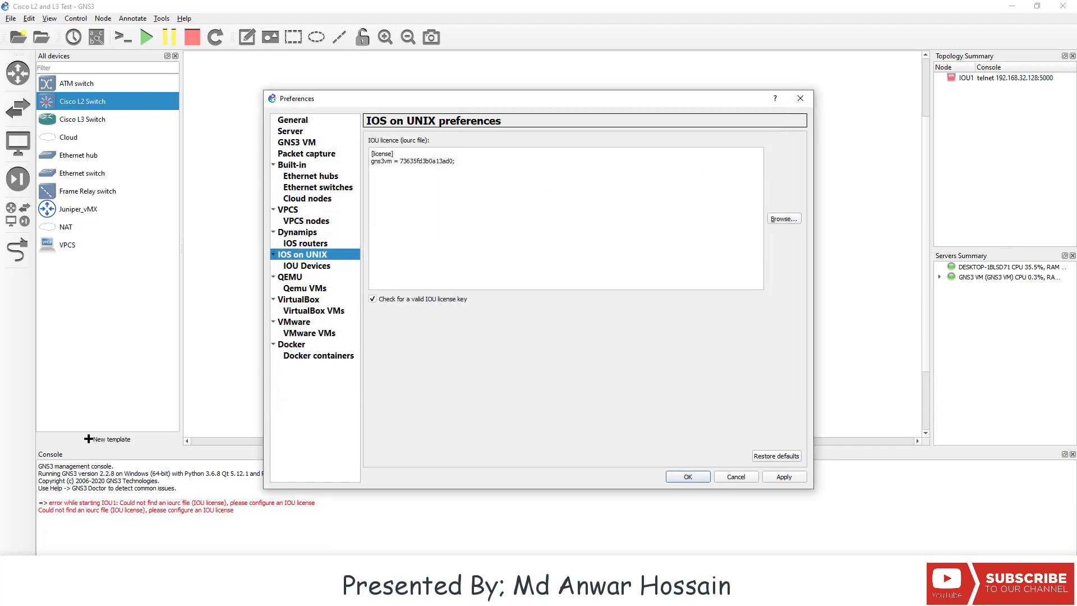
{"action": "left_click", "coordinate": [784, 477]}
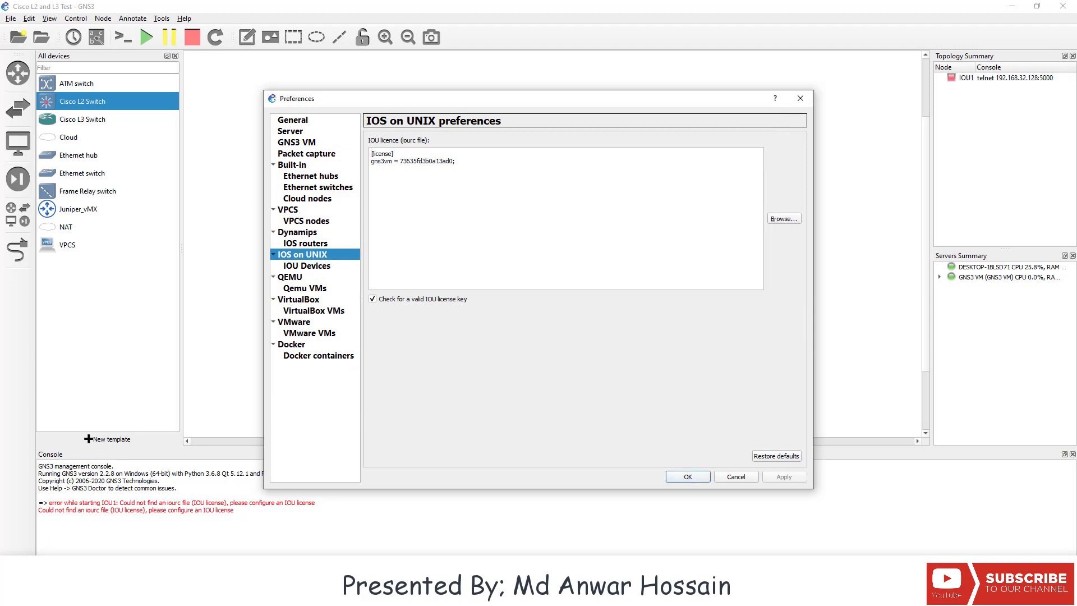